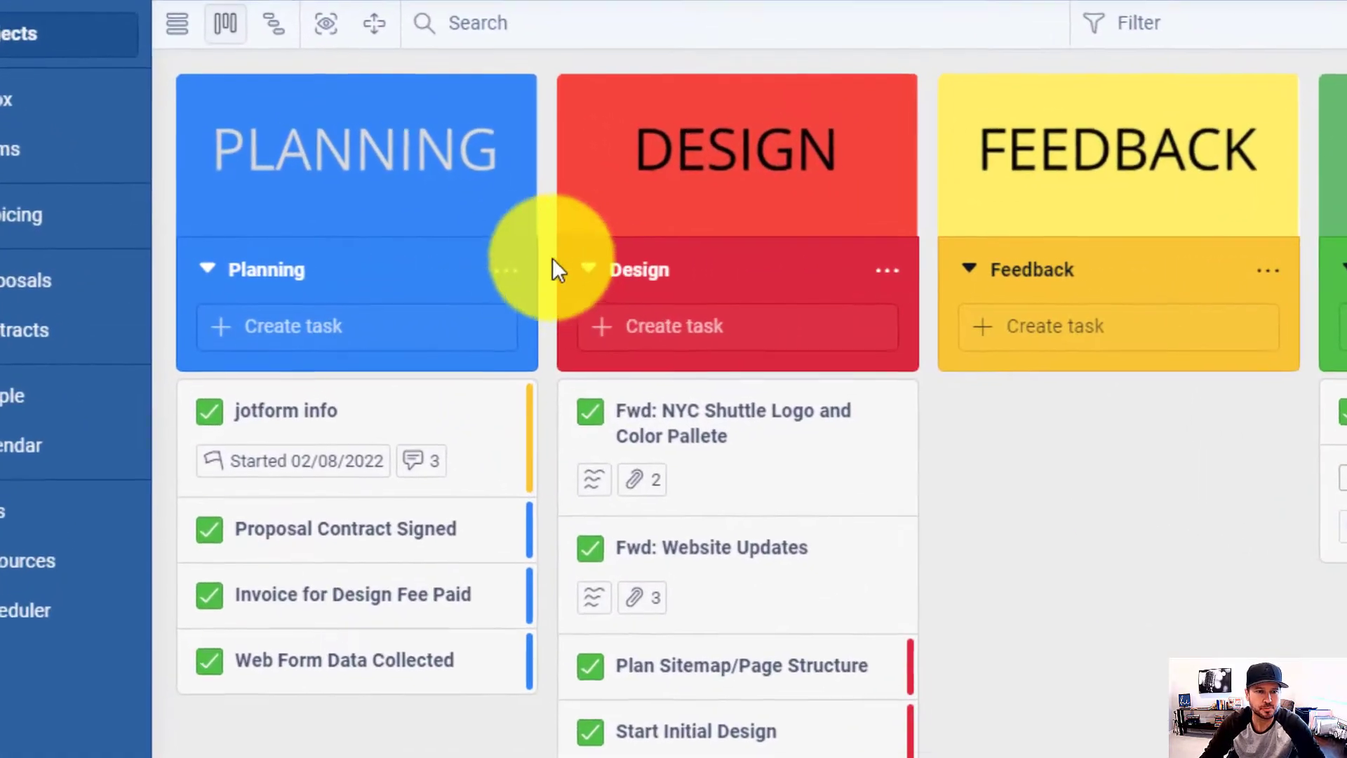
# - Enable email-to-task on the Planning task group and copy its generated email address
pyautogui.click(507, 270)
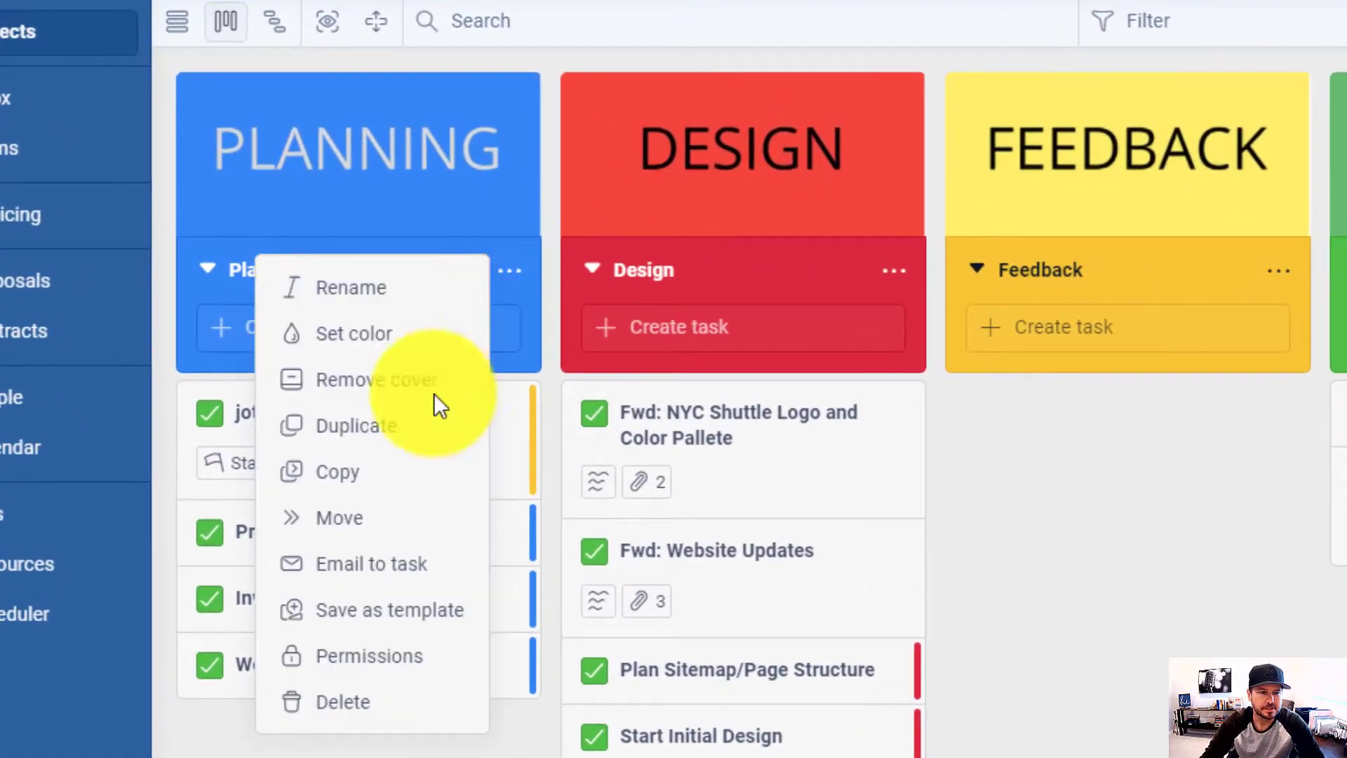
pyautogui.click(388, 579)
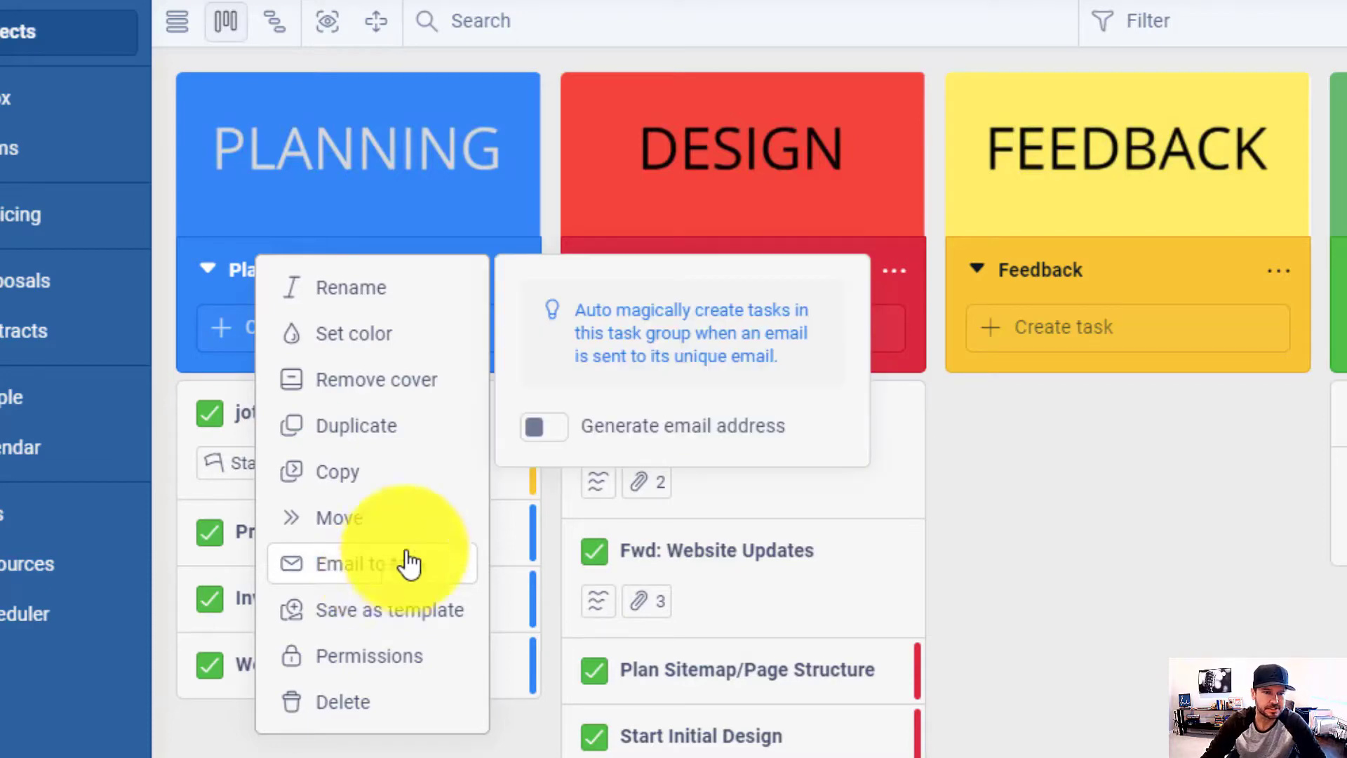
pyautogui.click(558, 433)
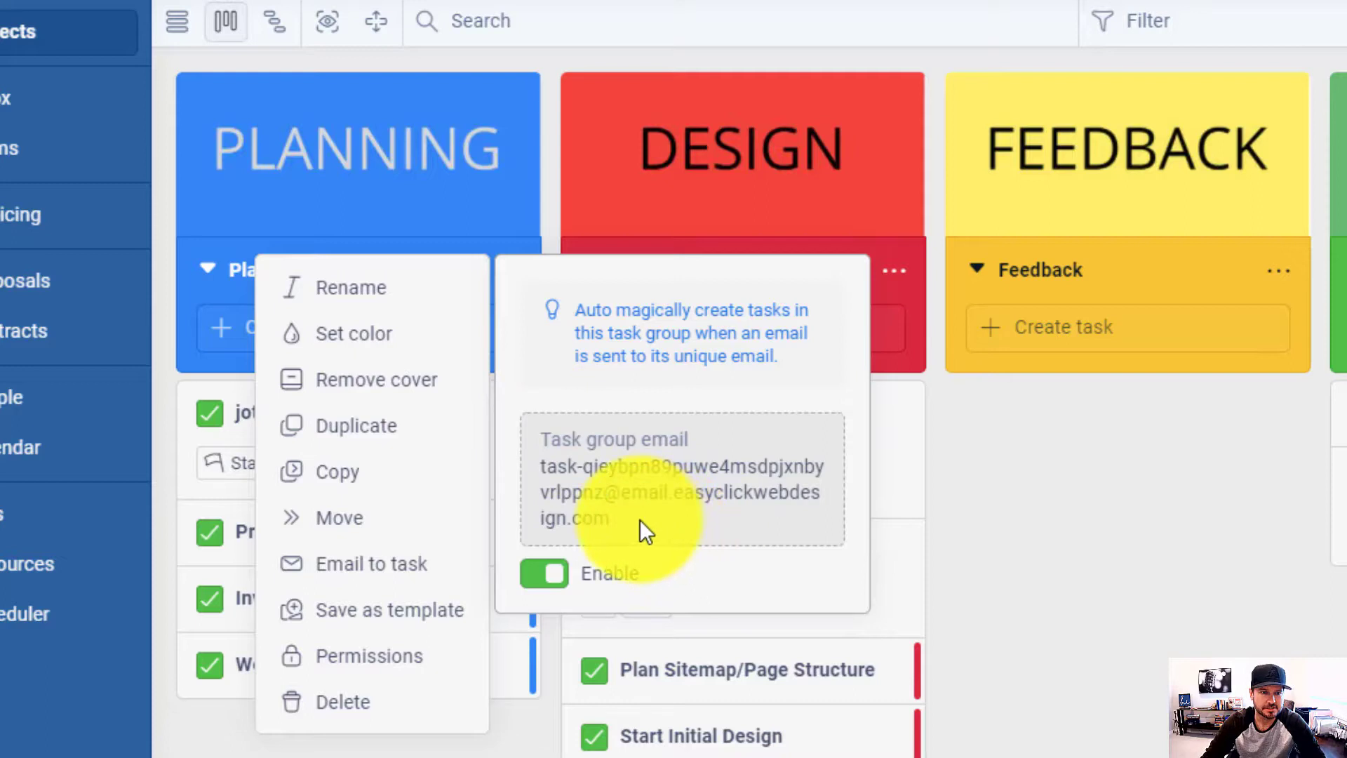
pyautogui.tripleClick(571, 477)
pyautogui.rightClick(571, 477)
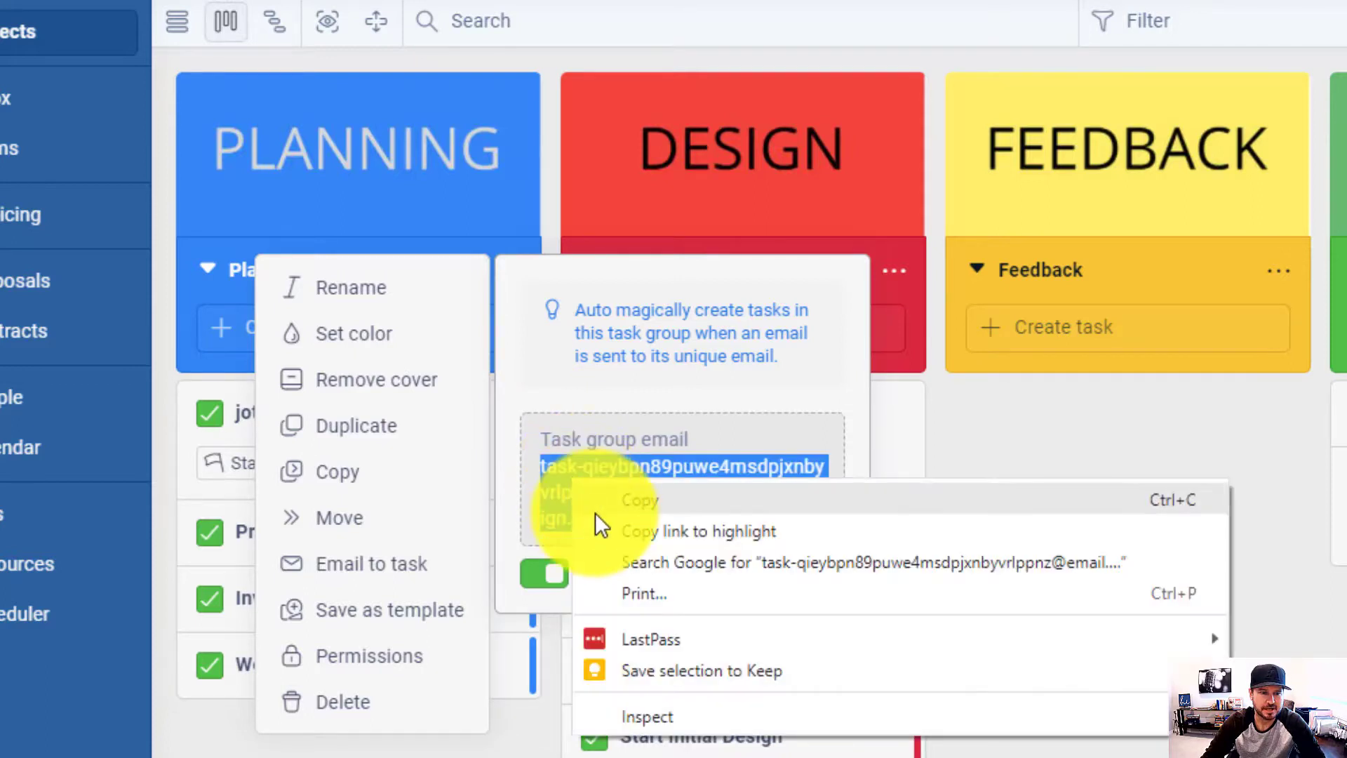
pyautogui.click(596, 499)
pyautogui.click(945, 477)
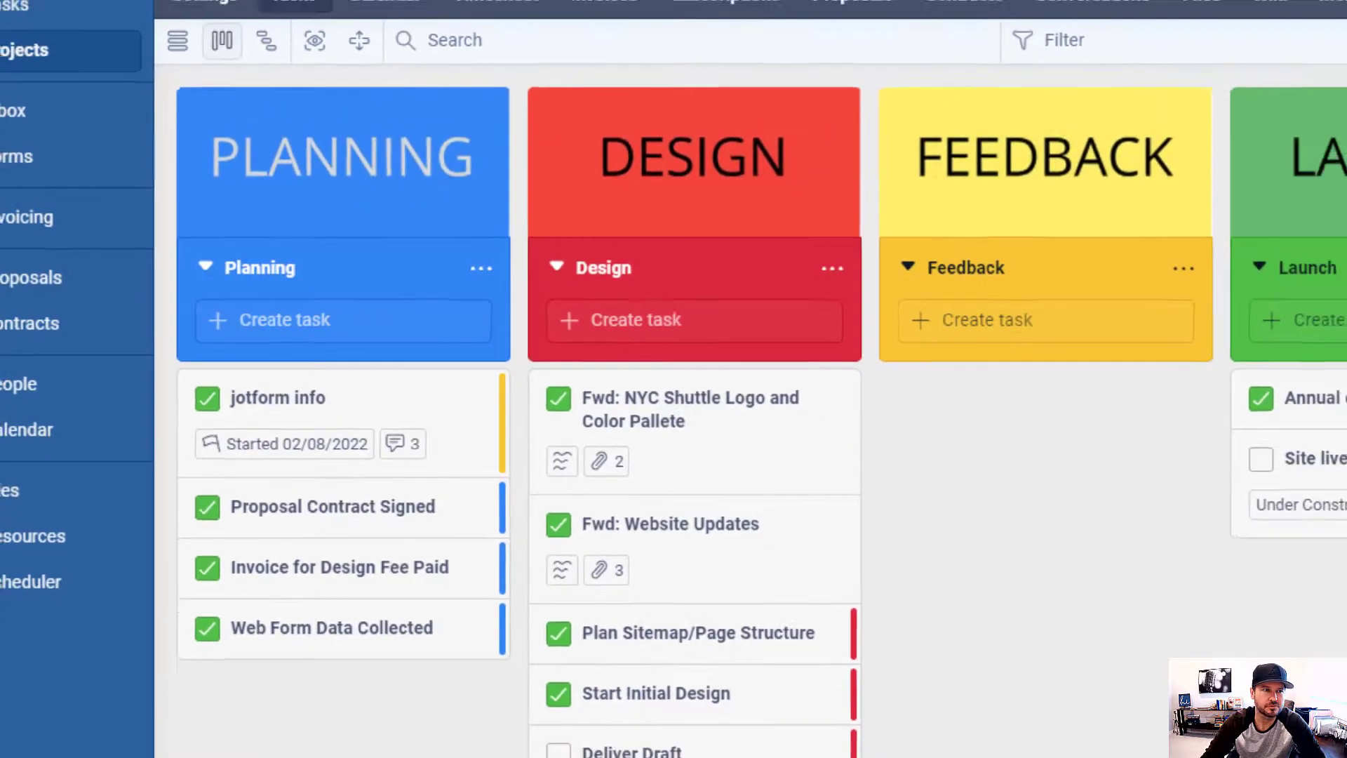
# - In Gmail, start a new email to the pasted task-group address, then discard it
pyautogui.click(83, 5)
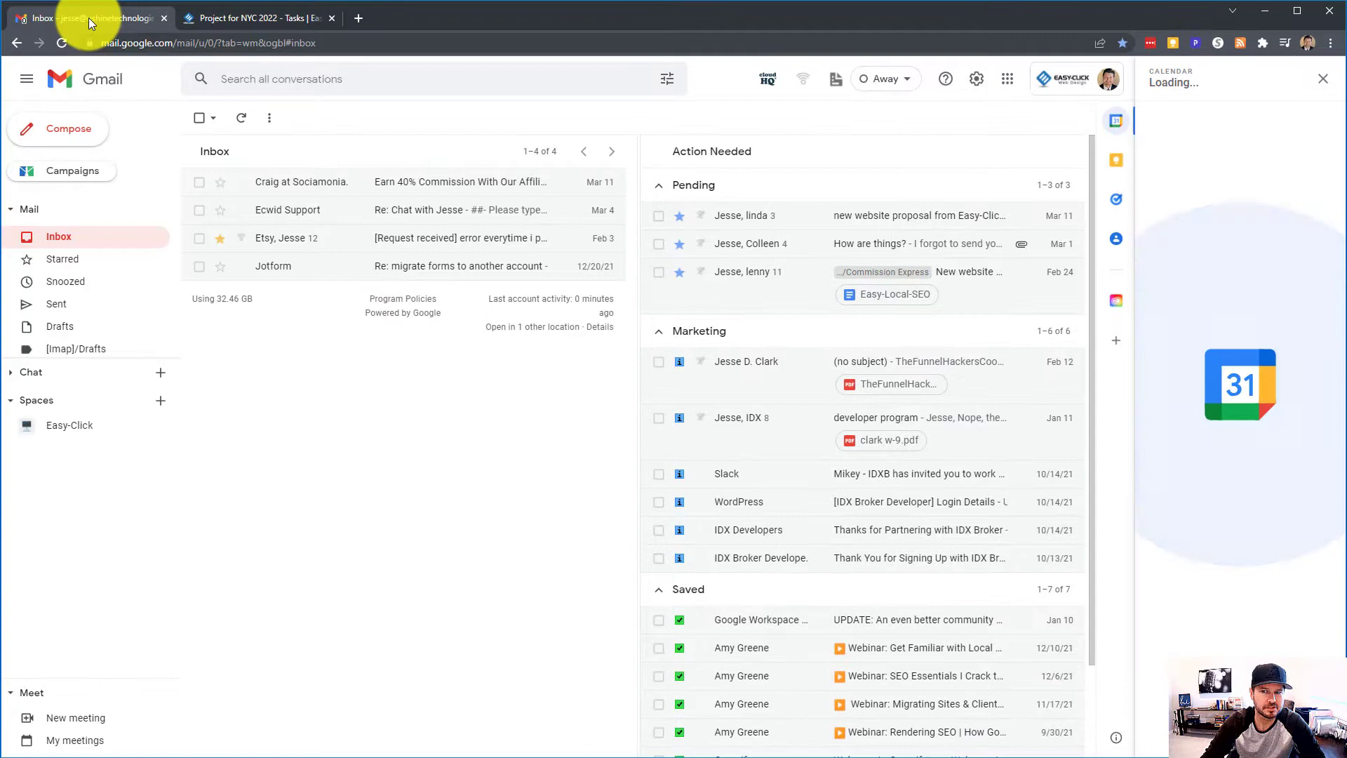
pyautogui.click(1317, 79)
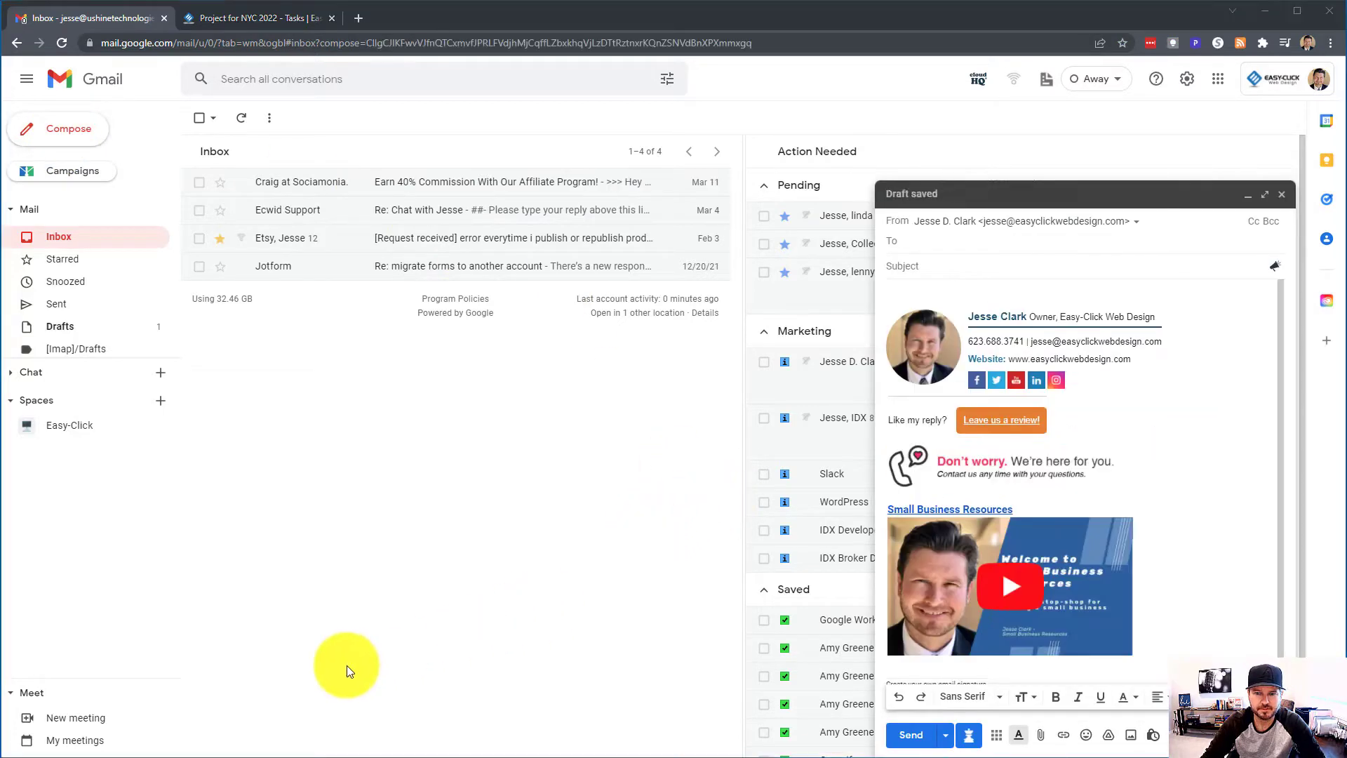
pyautogui.click(931, 244)
pyautogui.rightClick(936, 247)
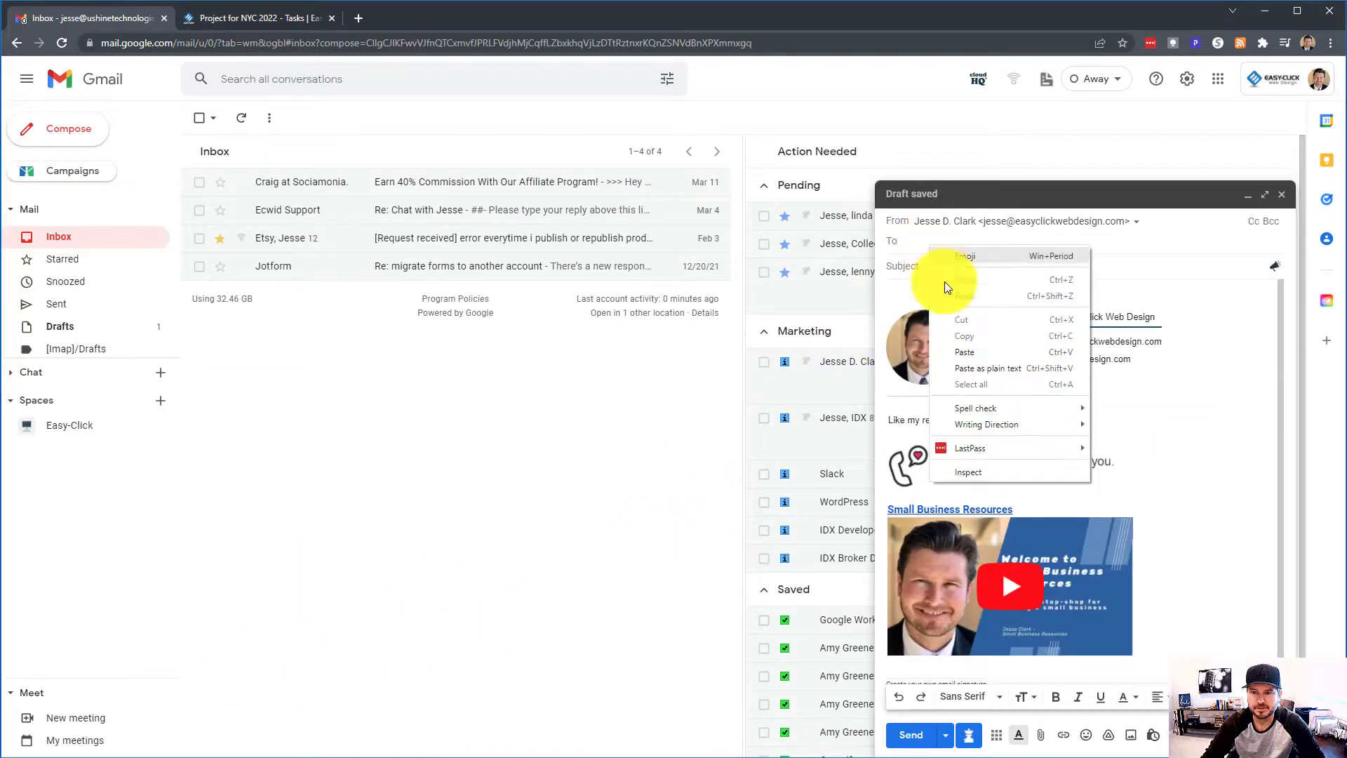
pyautogui.click(969, 353)
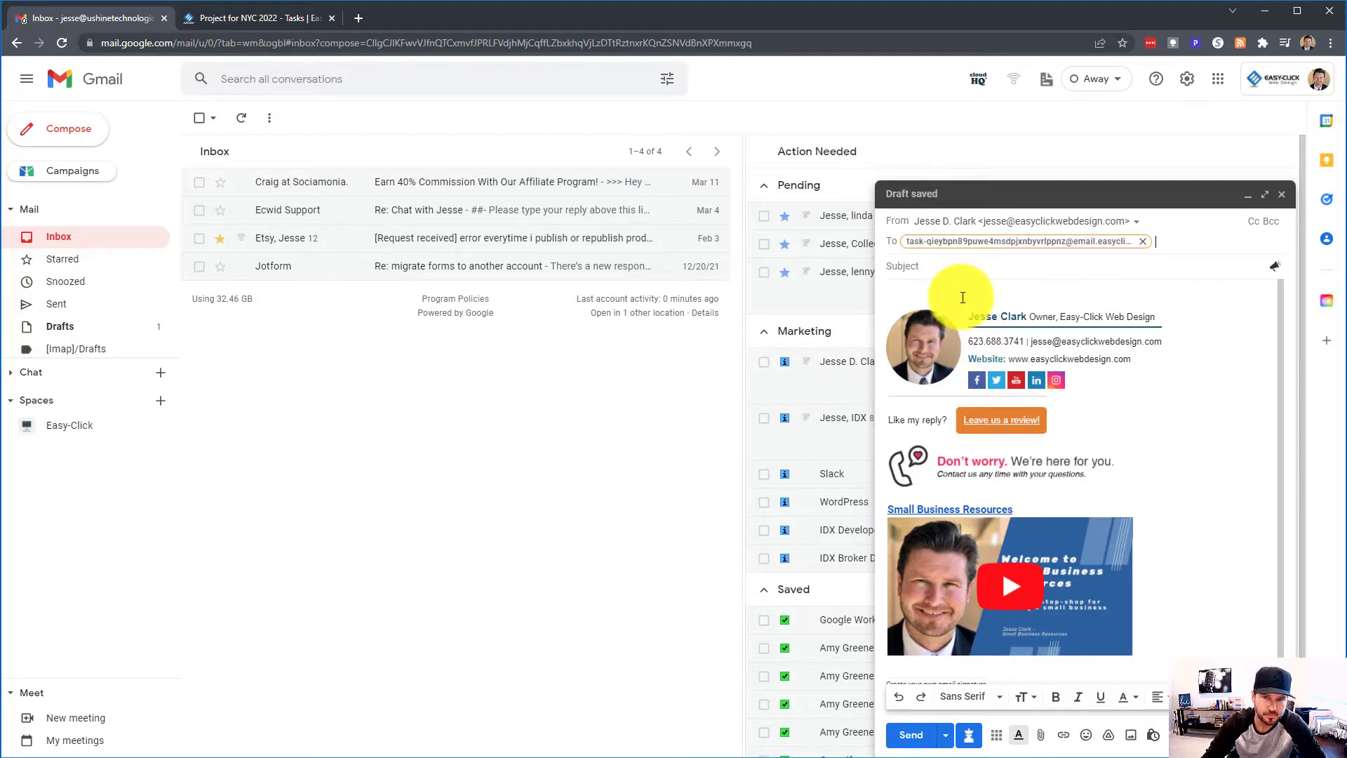
pyautogui.click(1273, 735)
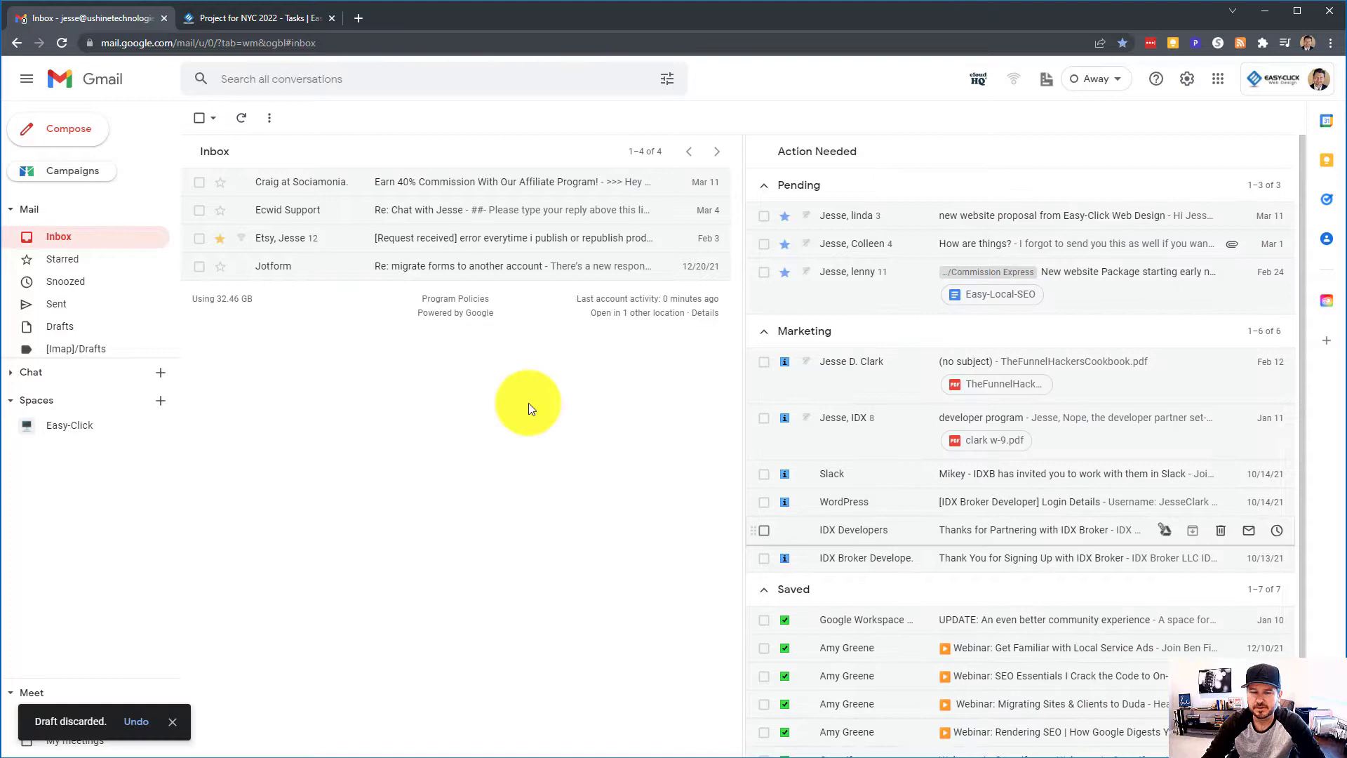
# - Forward the Earn 40% Commission email to the pasted task-group address, then discard that draft
pyautogui.click(318, 184)
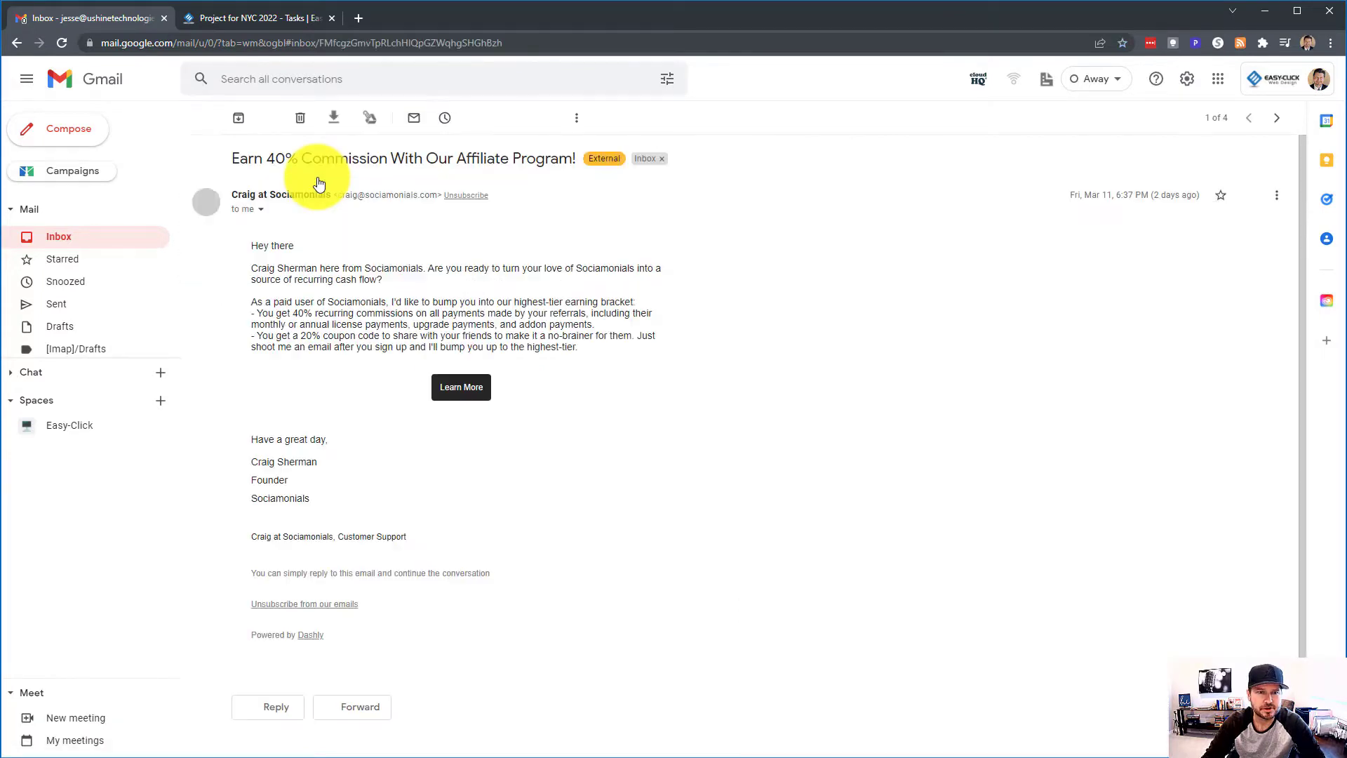
pyautogui.click(1272, 200)
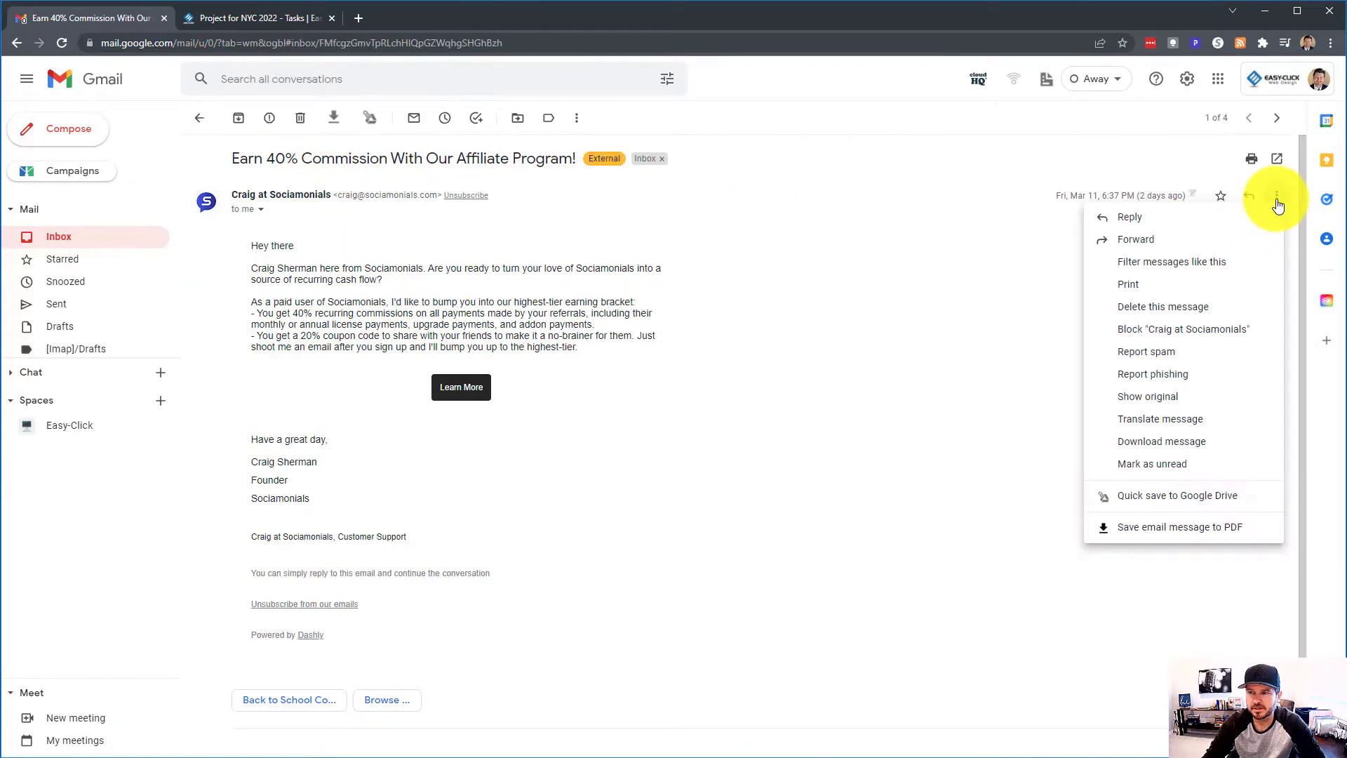
pyautogui.click(1142, 242)
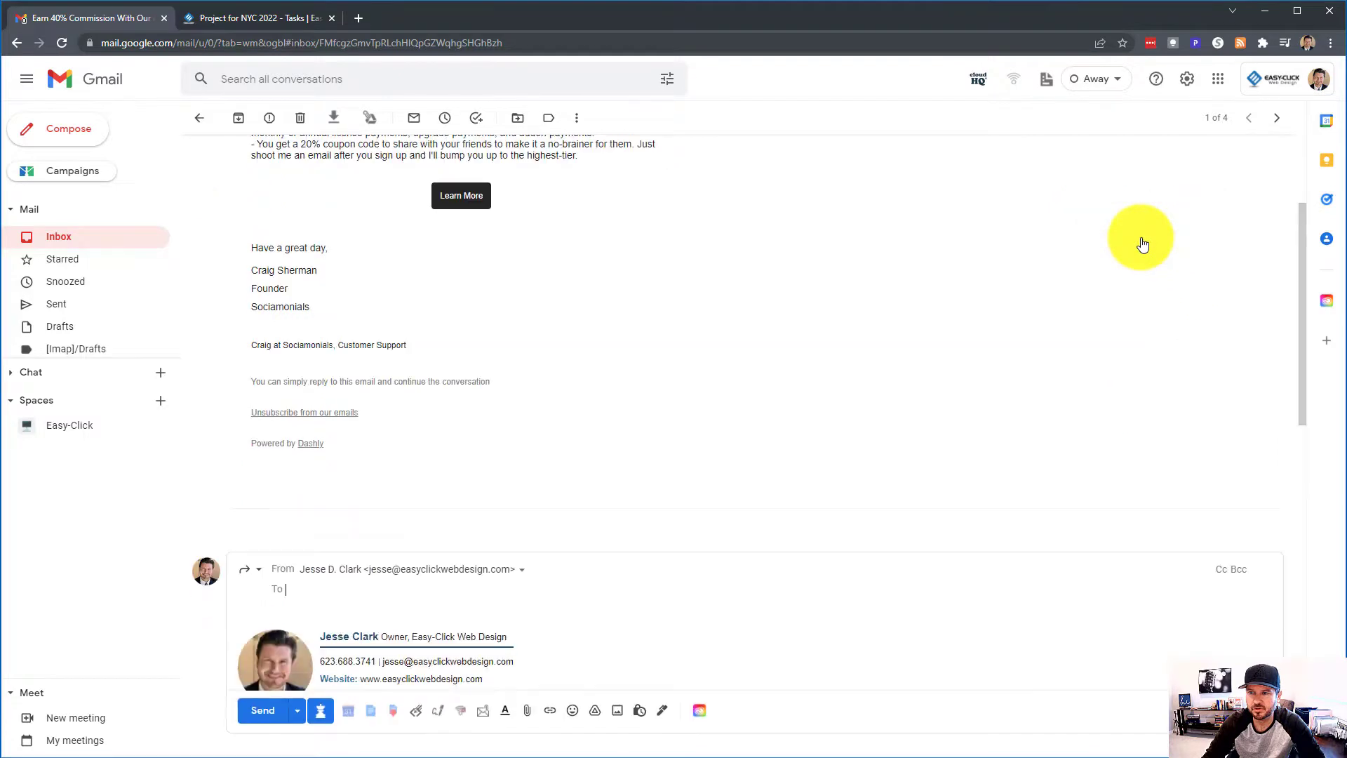
pyautogui.rightClick(313, 589)
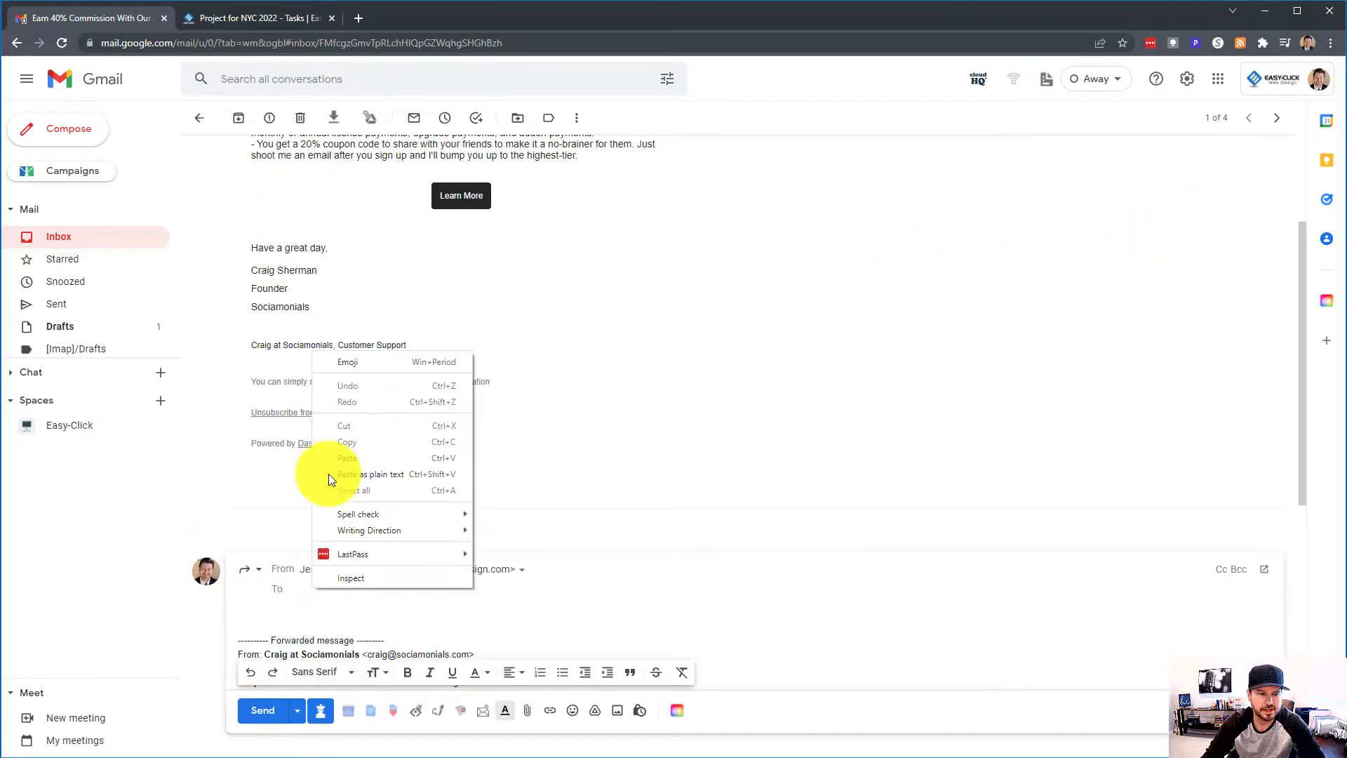
pyautogui.click(330, 457)
pyautogui.click(354, 615)
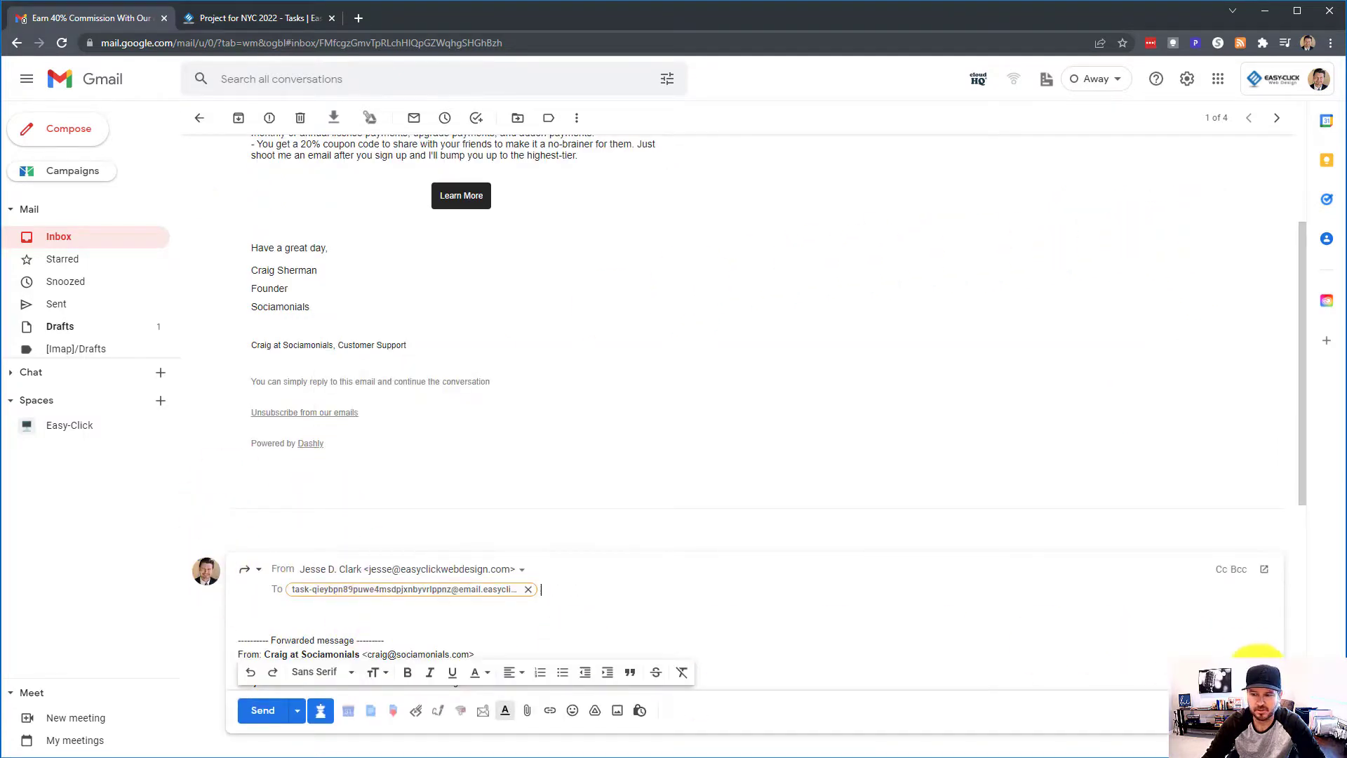
pyautogui.click(1263, 710)
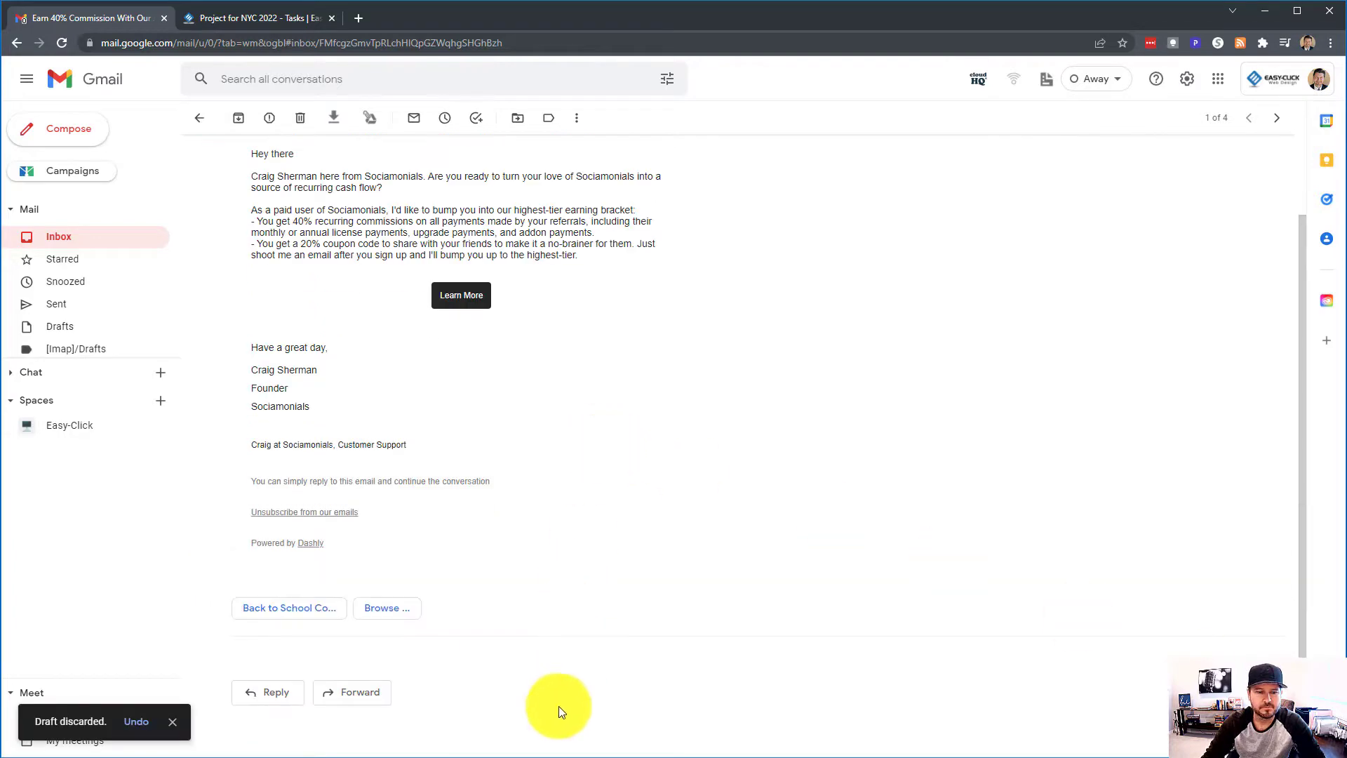
# - From the inbox, open the Contacts side panel and expand it into a full Google Contacts tab
pyautogui.click(94, 231)
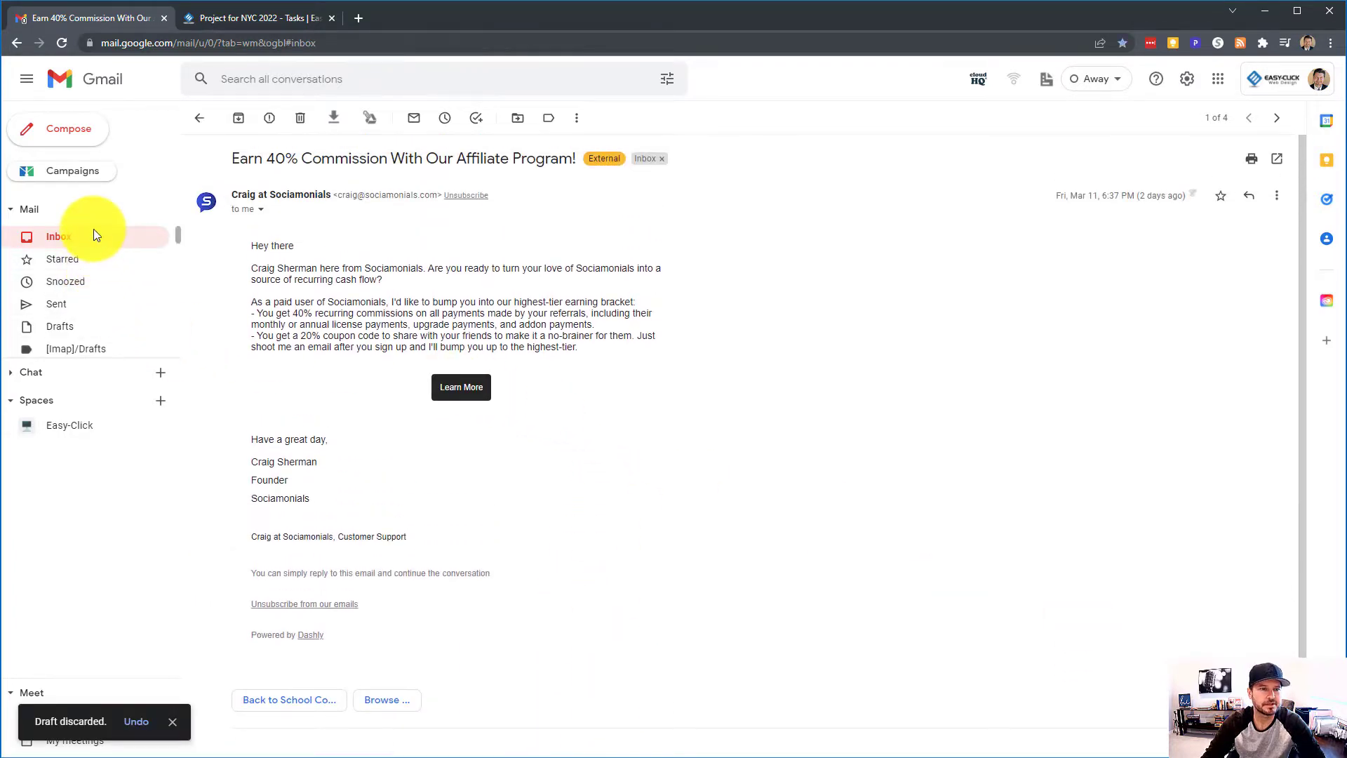
pyautogui.moveTo(273, 240)
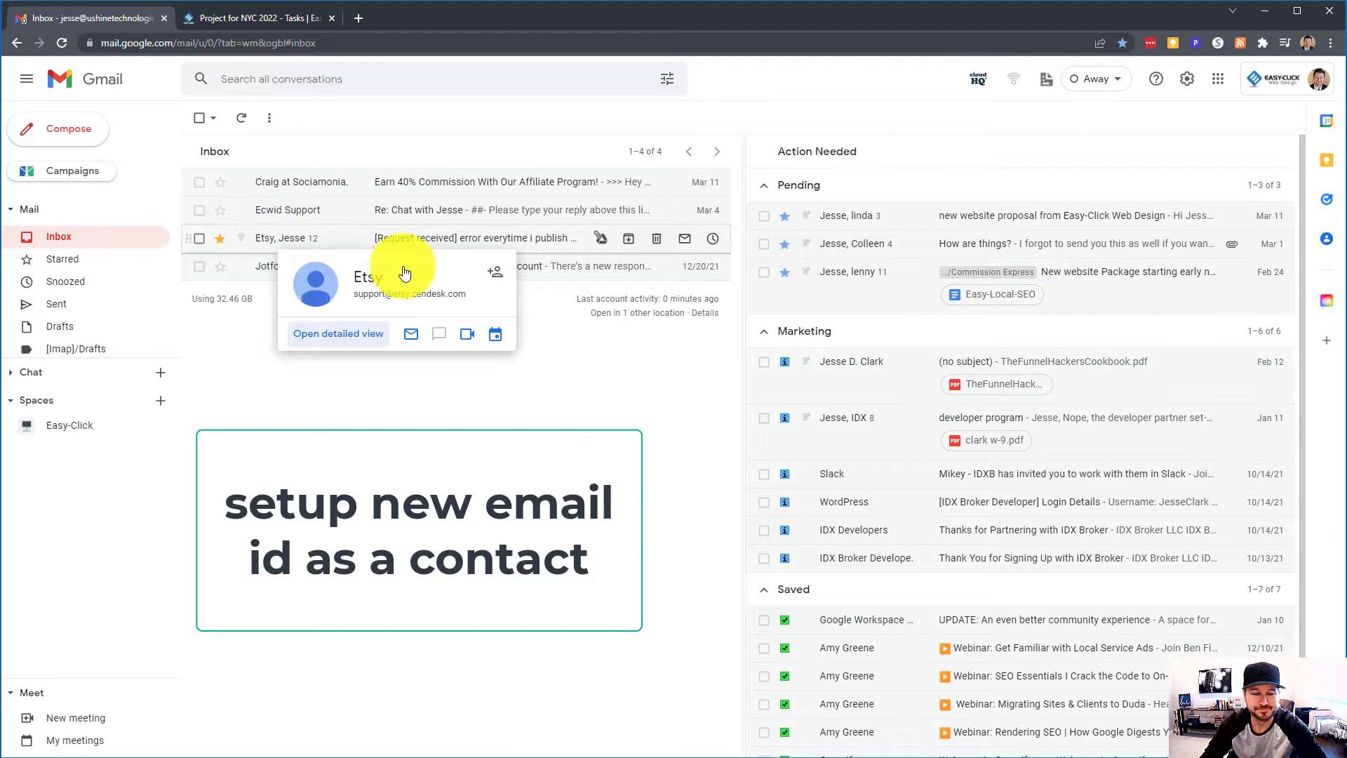
pyautogui.click(1327, 240)
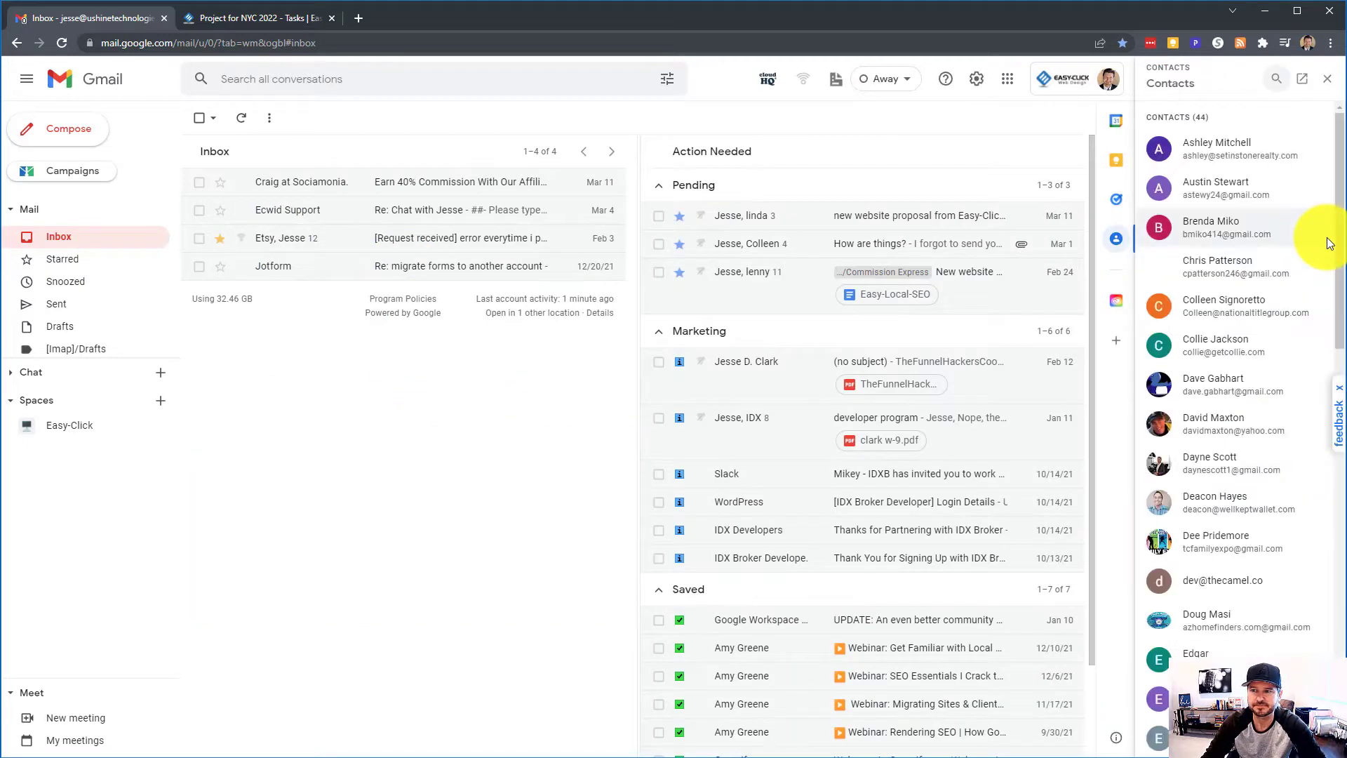
pyautogui.click(1301, 79)
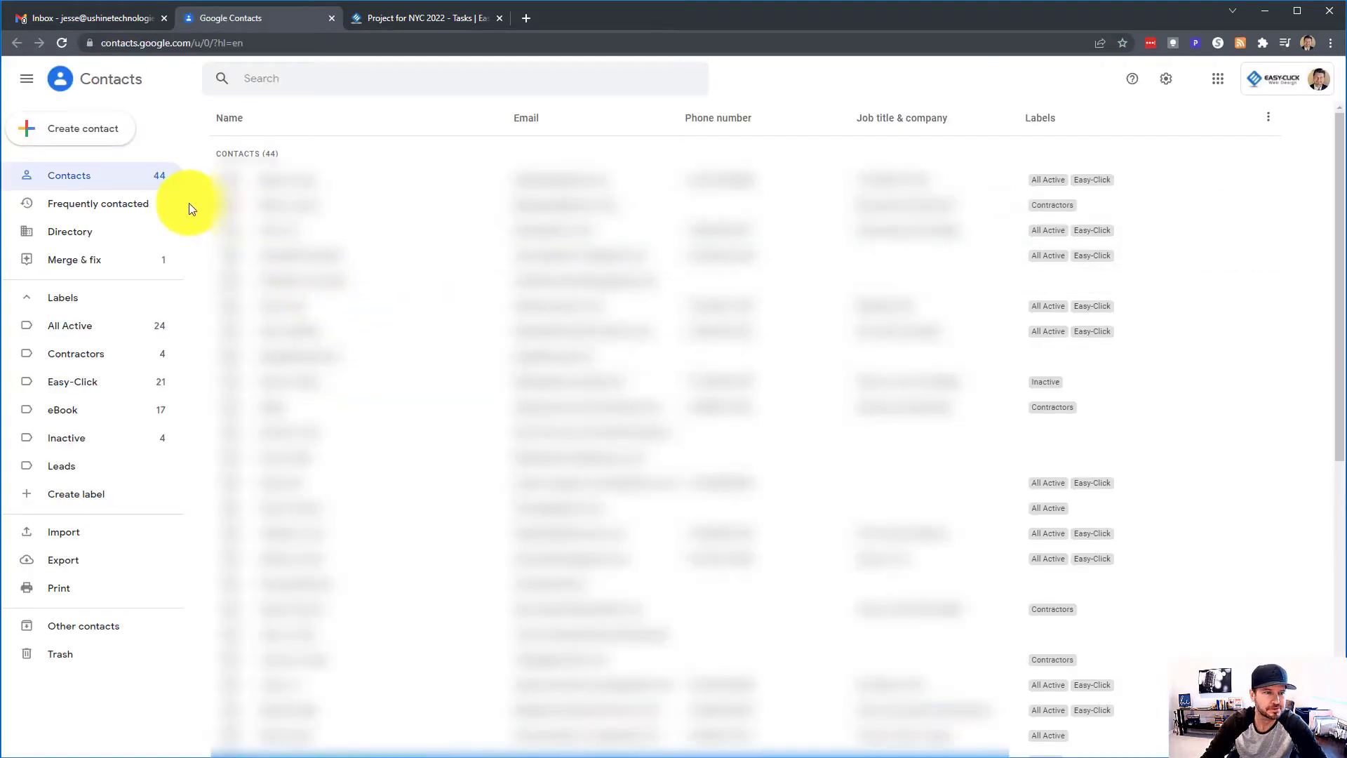
# - Create contact 'email to task' with the pasted task-group address labelled 'email', then close Contacts
pyautogui.click(78, 139)
pyautogui.click(78, 139)
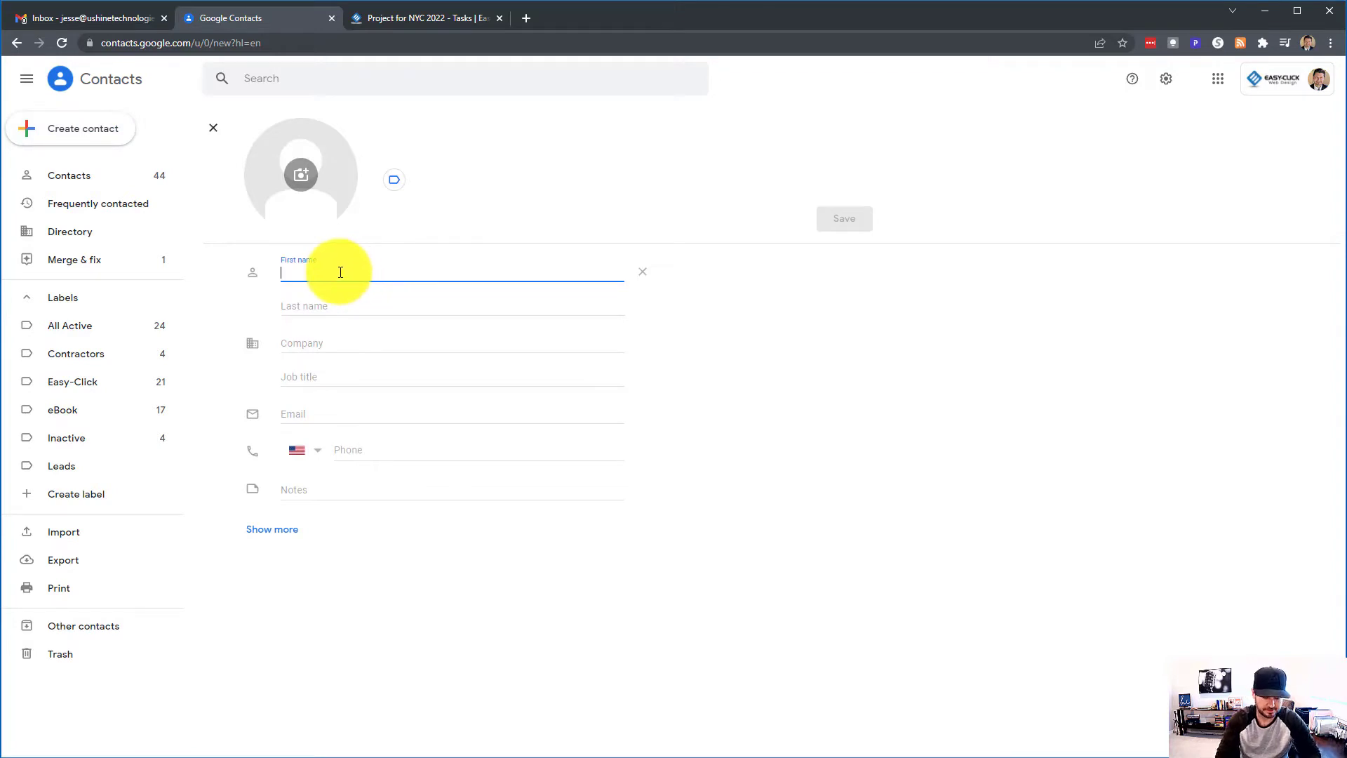
pyautogui.write('email')
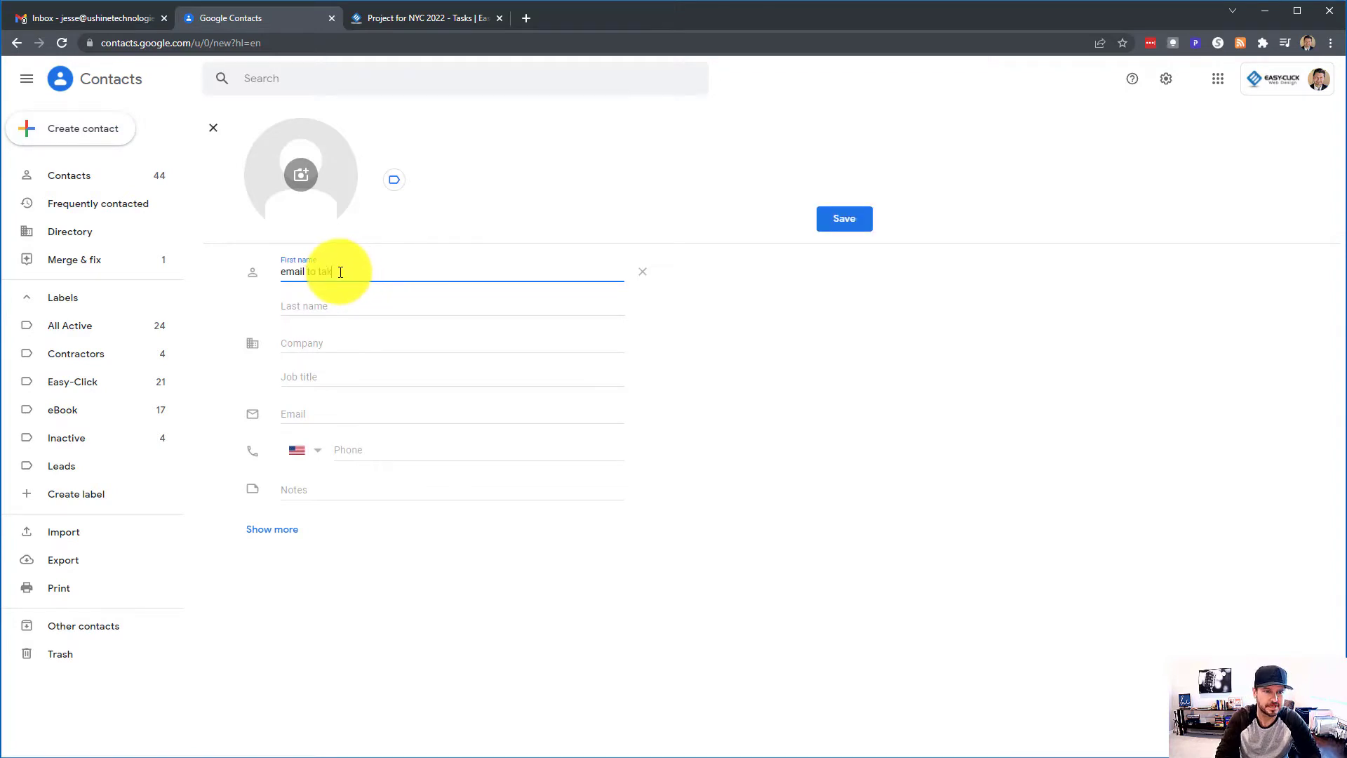
pyautogui.write(' to task')
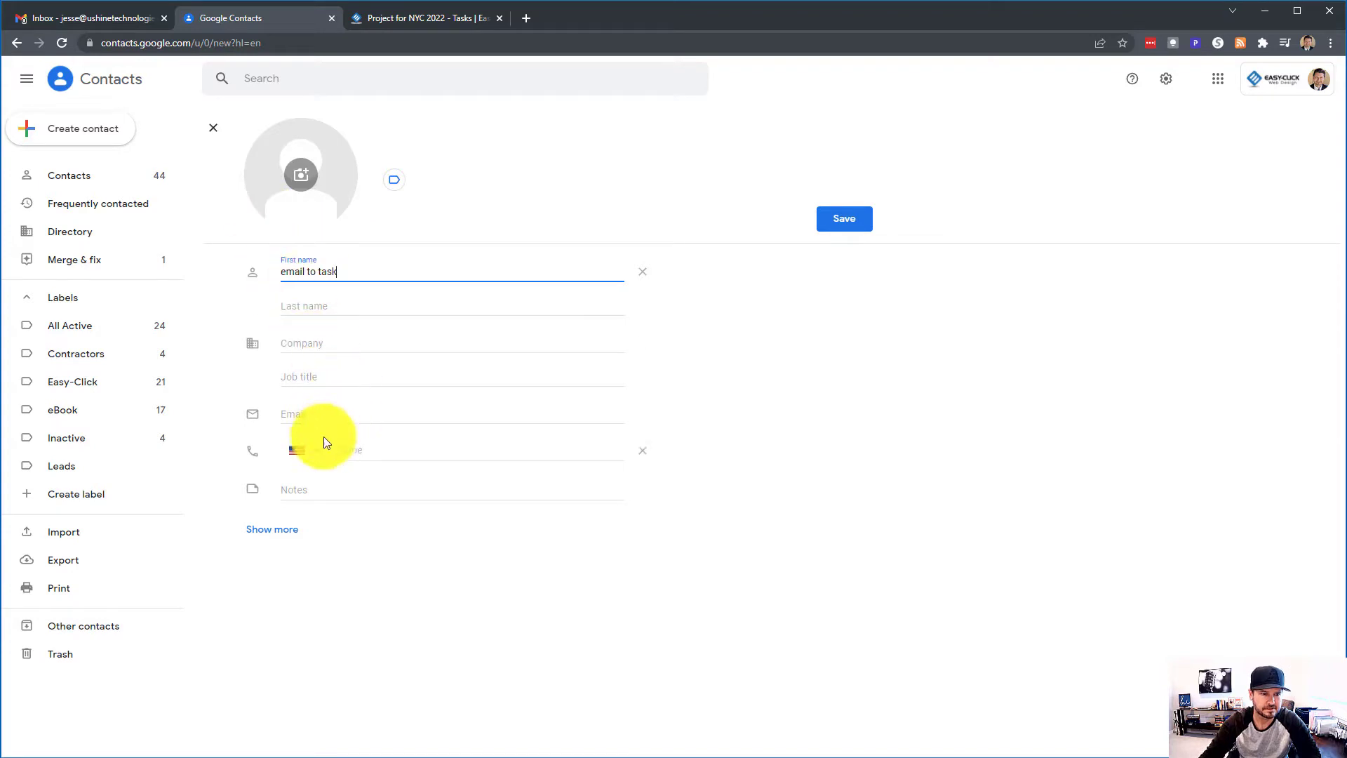
pyautogui.click(317, 407)
pyautogui.hotkey('ctrl', 'v')
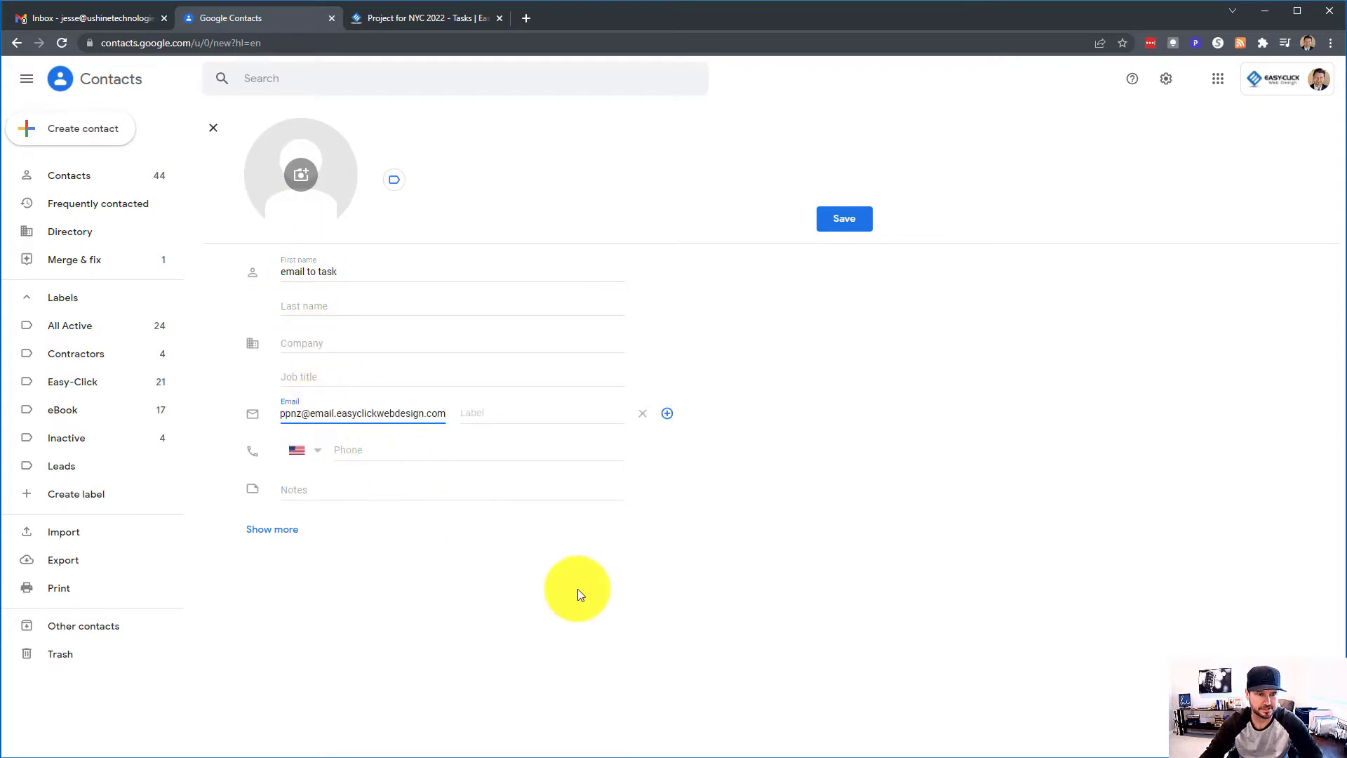
pyautogui.click(477, 421)
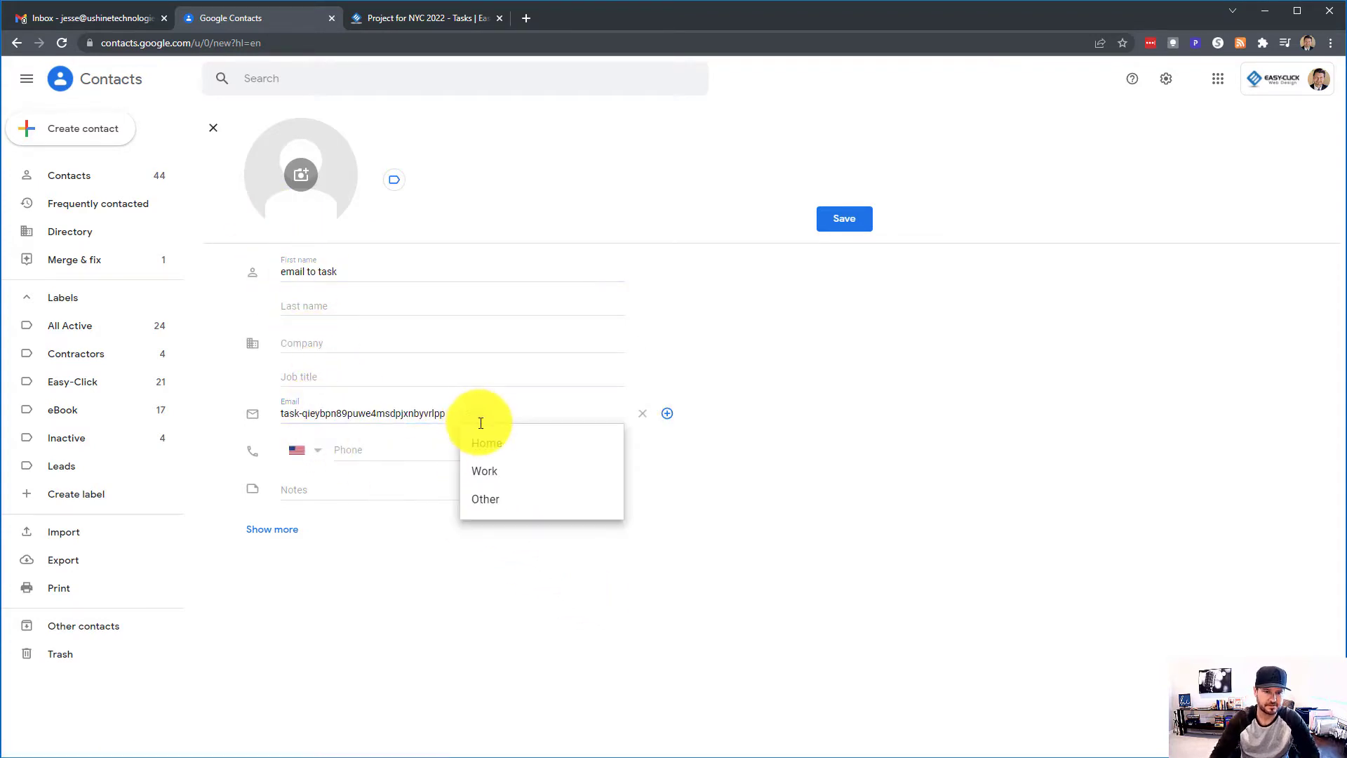
pyautogui.write('email to task')
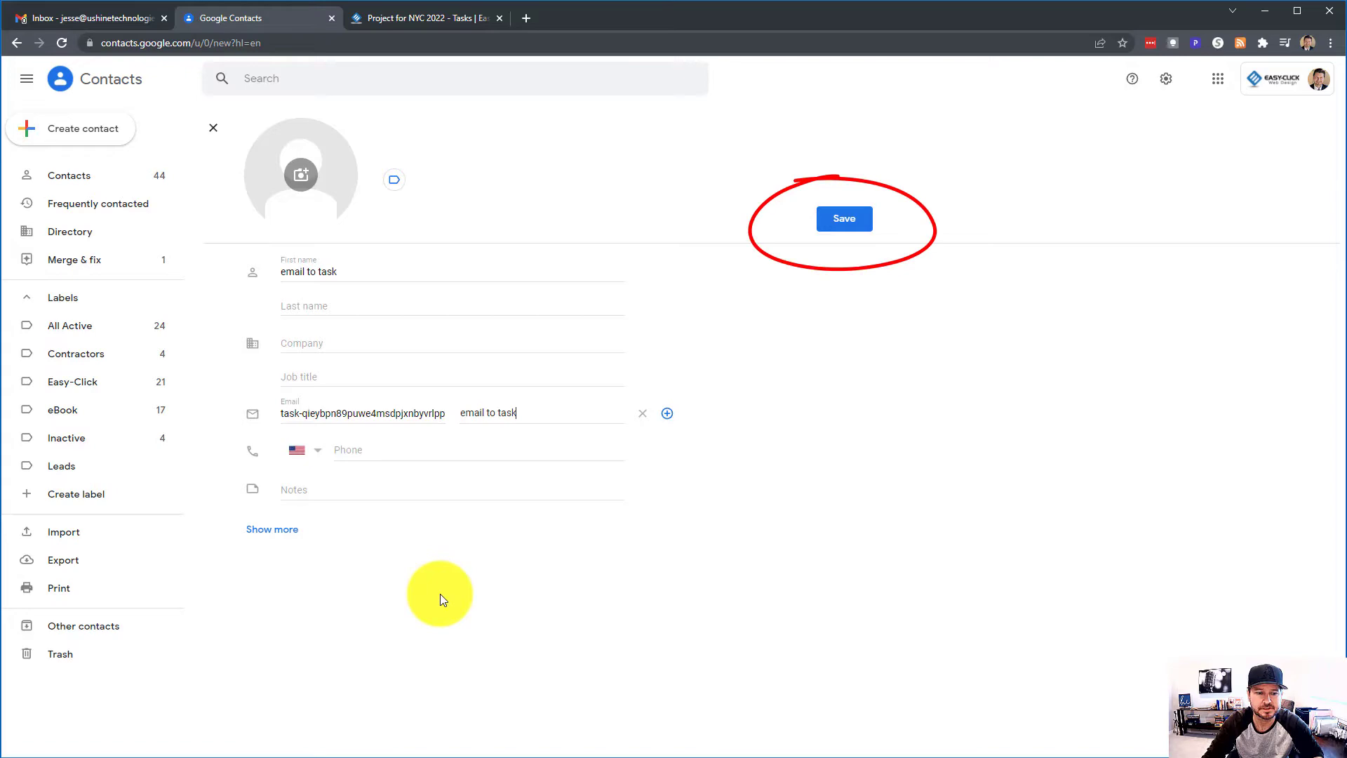
pyautogui.hotkey('ctrl', 'w')
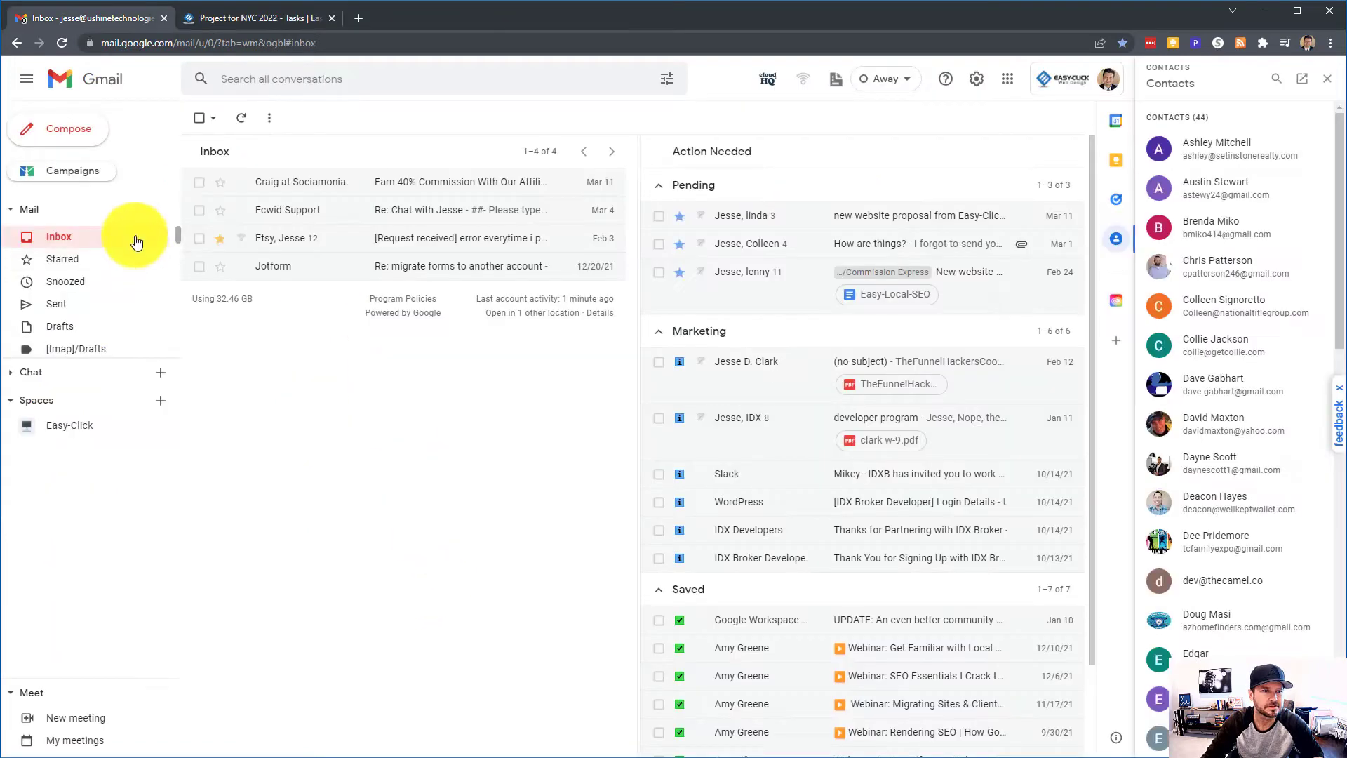
# - Forward the Earn 40% Commission email to the 'email to task' contact and send it
pyautogui.click(363, 188)
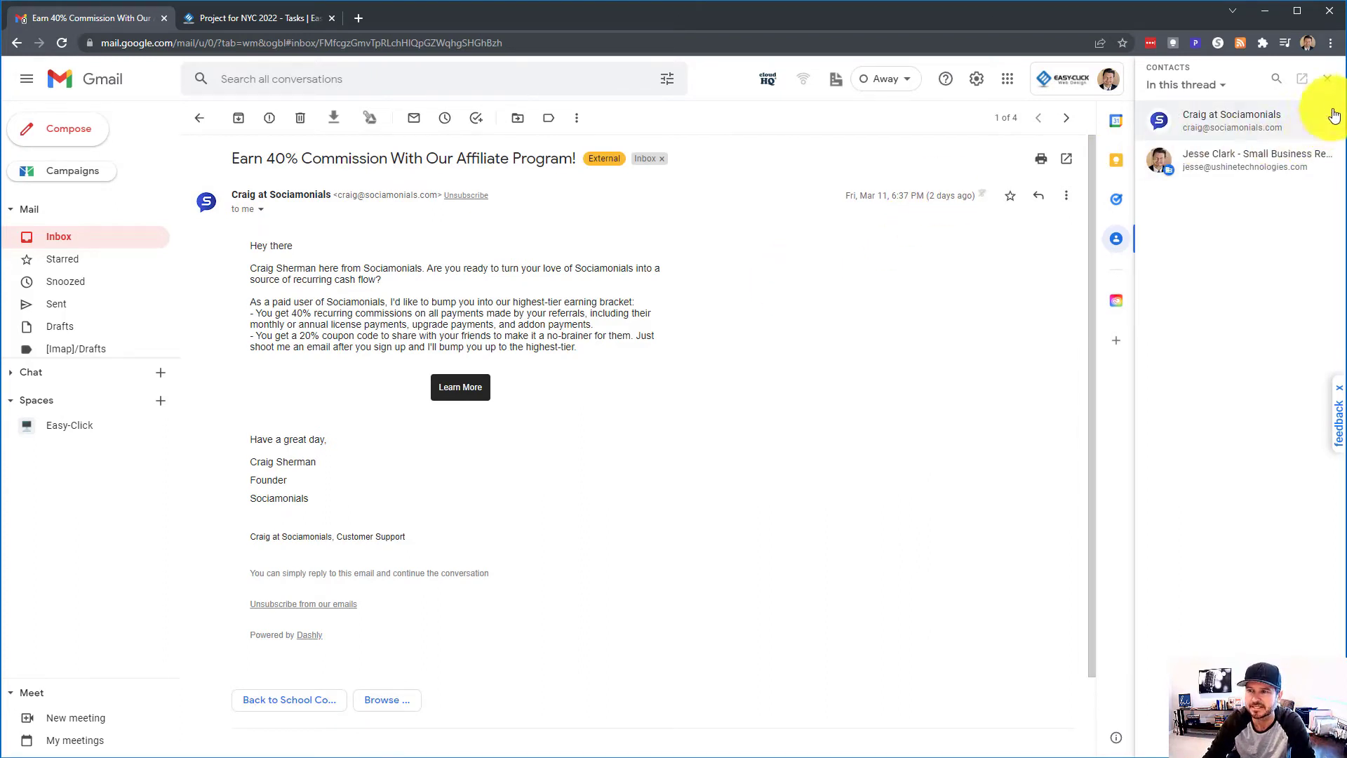
pyautogui.click(1326, 78)
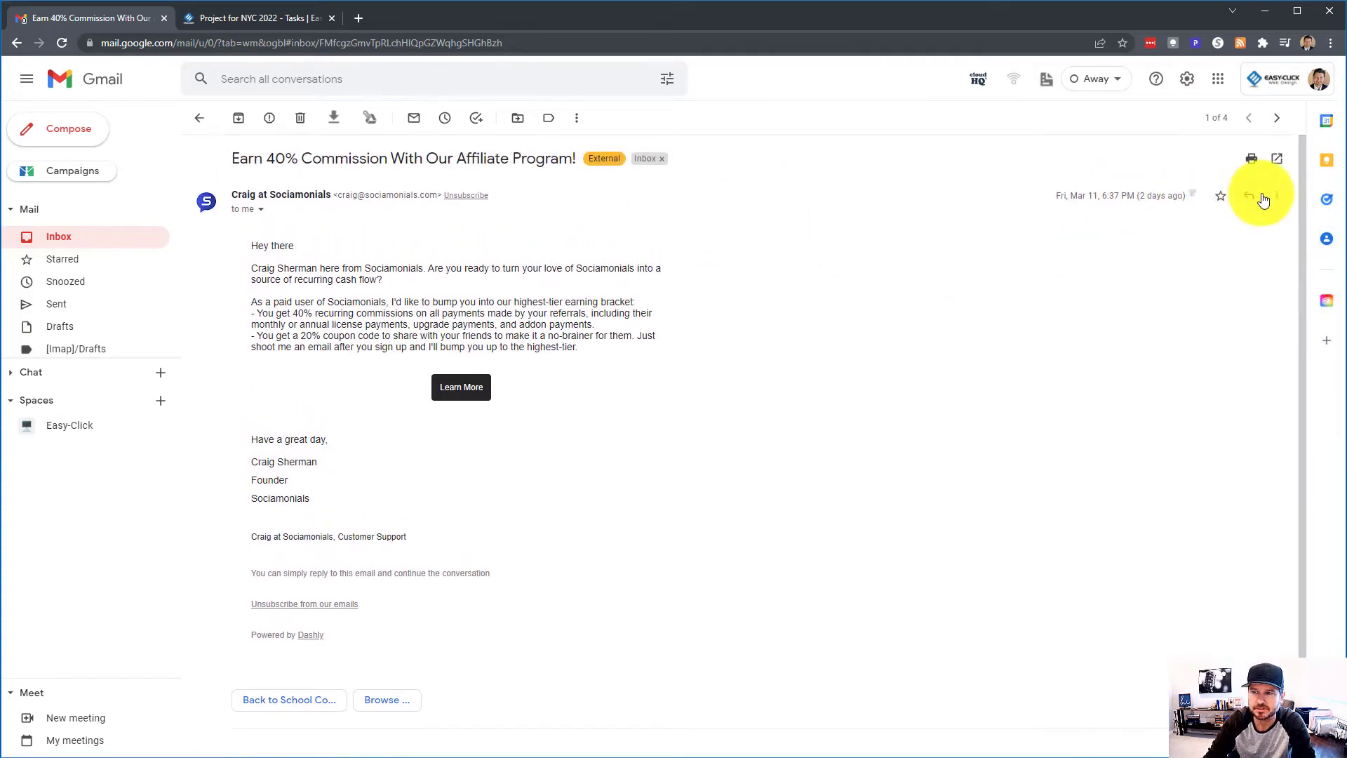
pyautogui.click(1276, 195)
pyautogui.click(1157, 245)
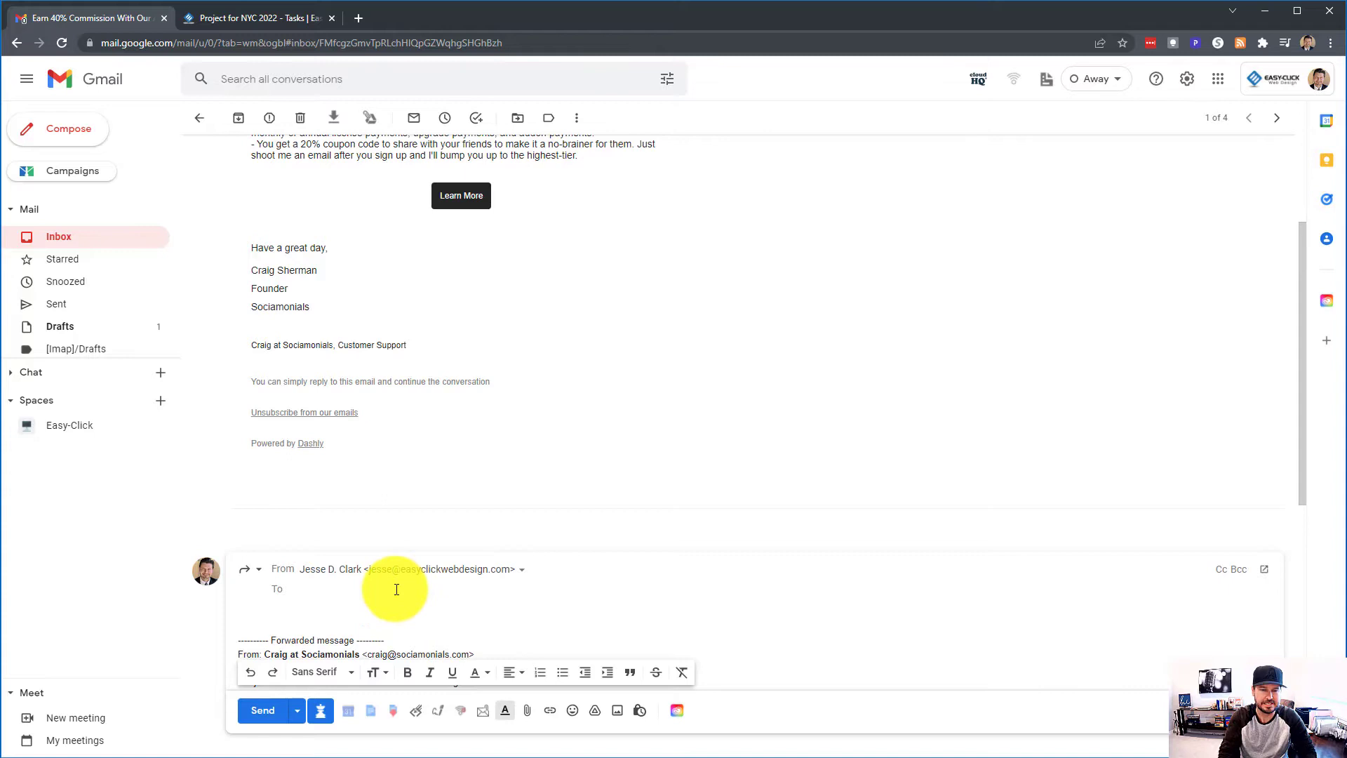
pyautogui.write('eamil')
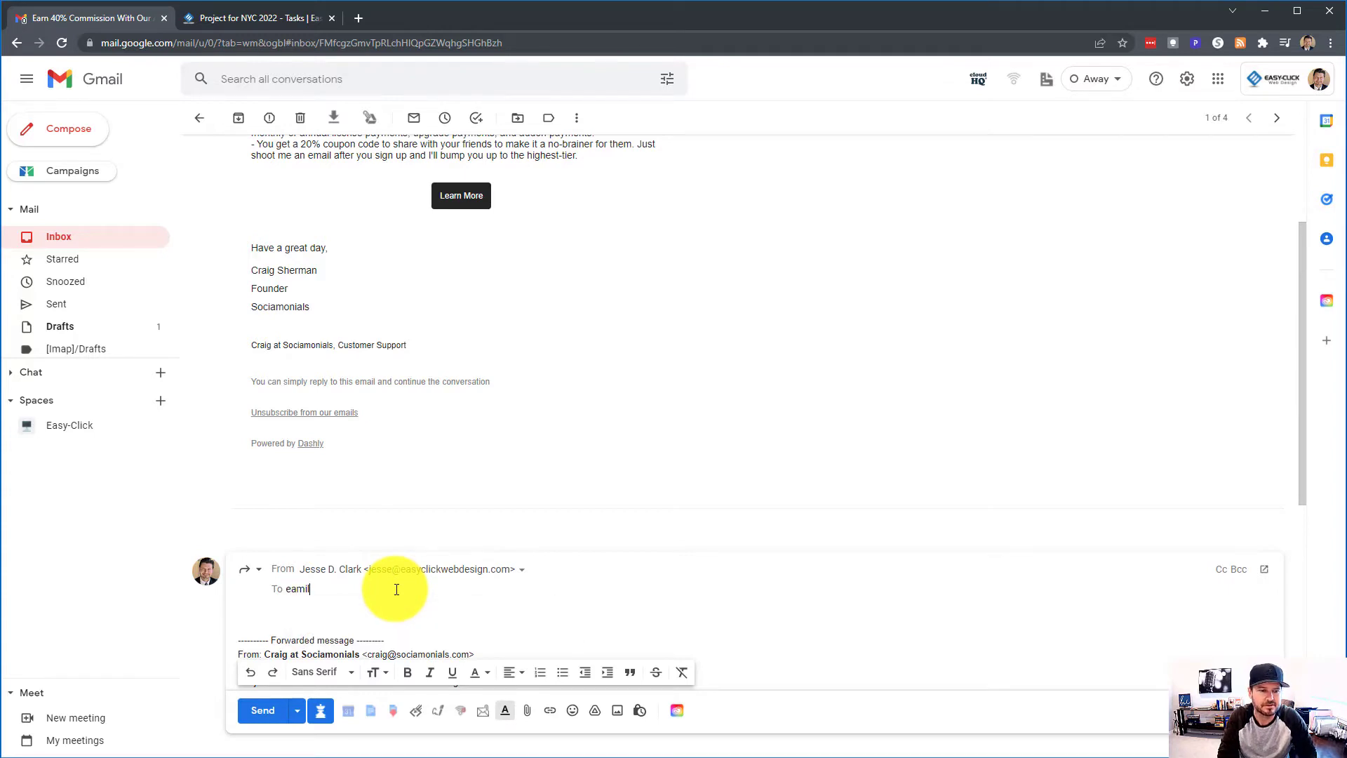
pyautogui.press('BackSpace')
pyautogui.write('mail')
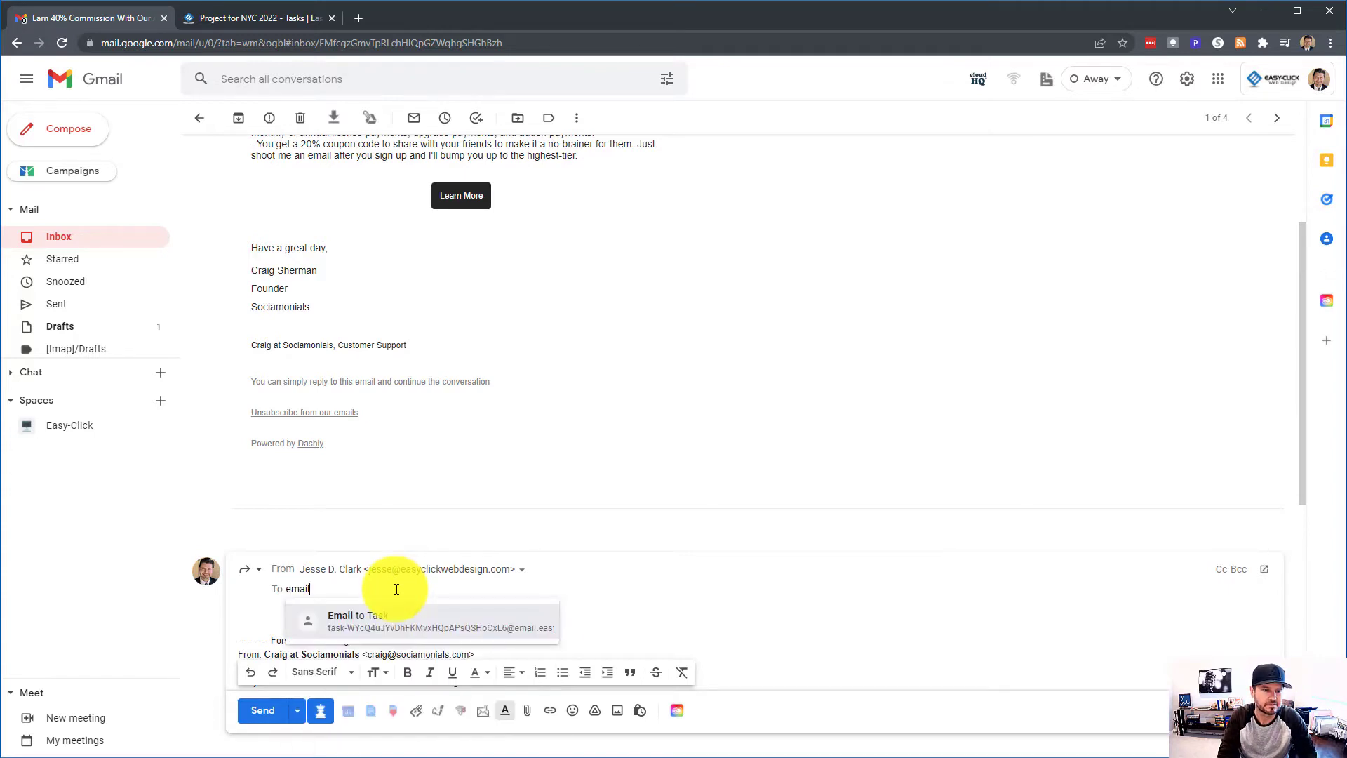
pyautogui.click(351, 621)
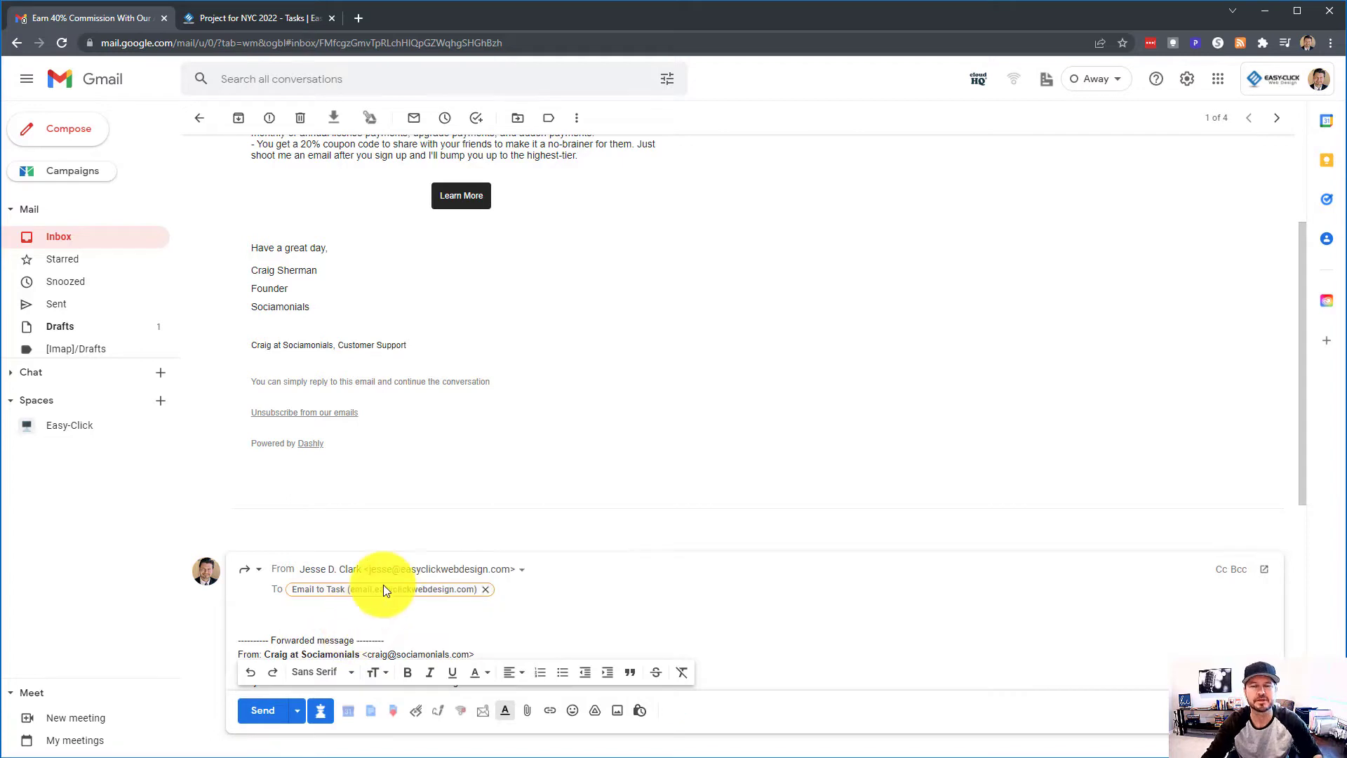
pyautogui.moveTo(383, 586)
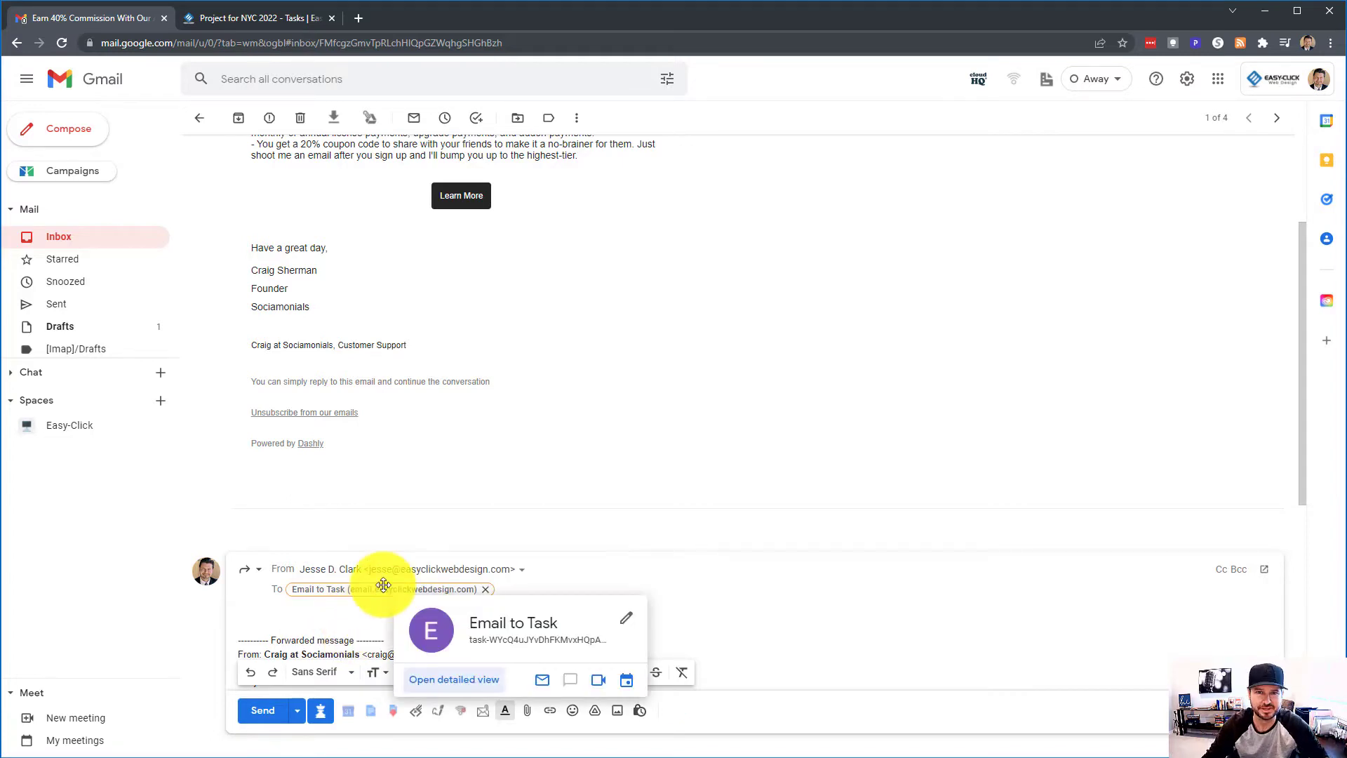
pyautogui.scroll(-1, 854, 611)
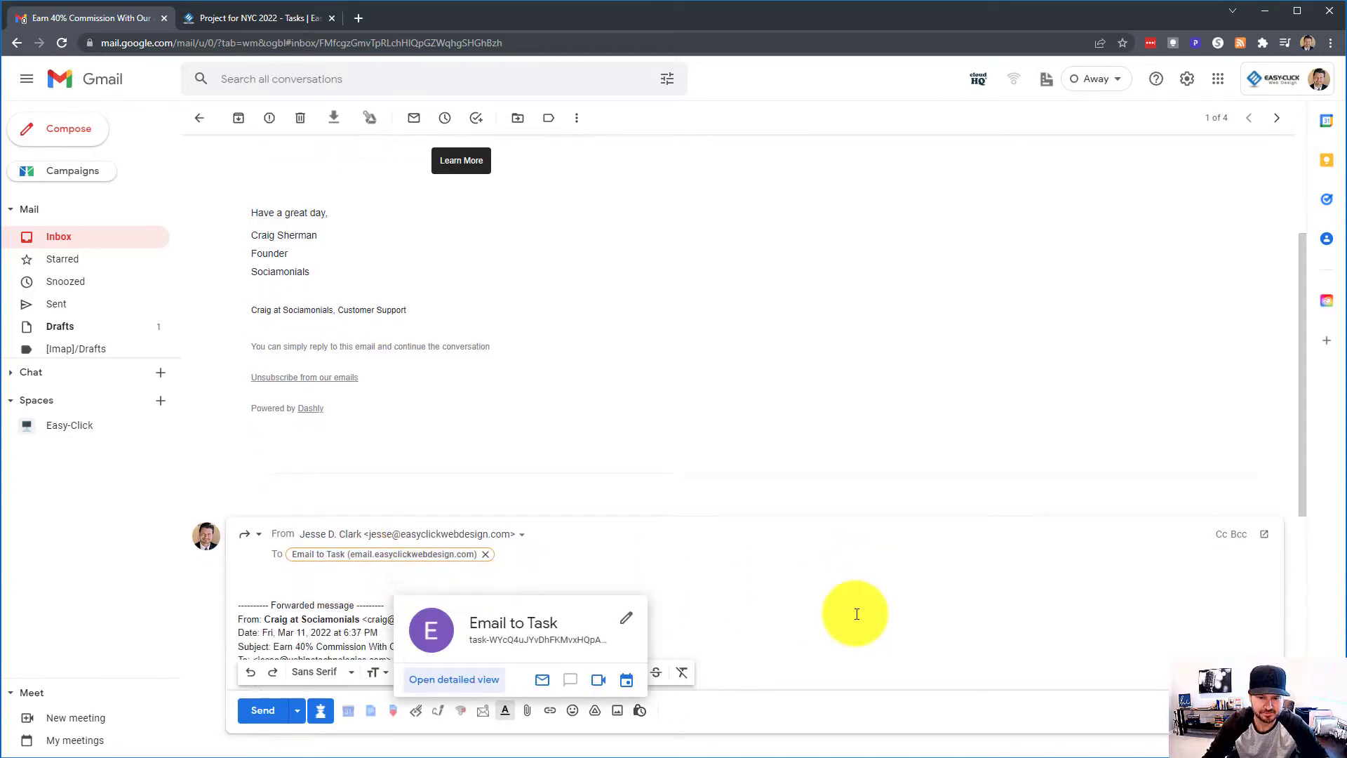
pyautogui.click(263, 710)
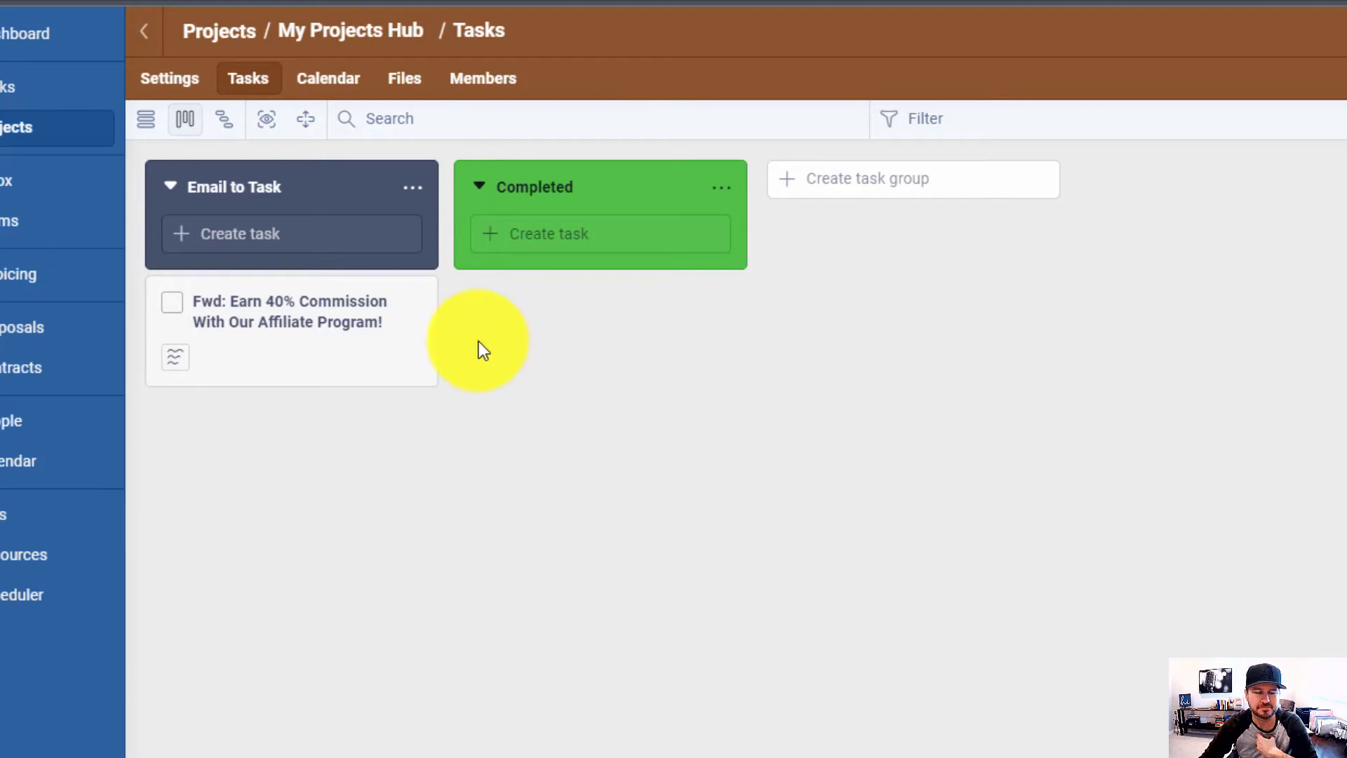
# - Check the Email to Task group's task-creation address from its options menu, then close it
pyautogui.click(412, 188)
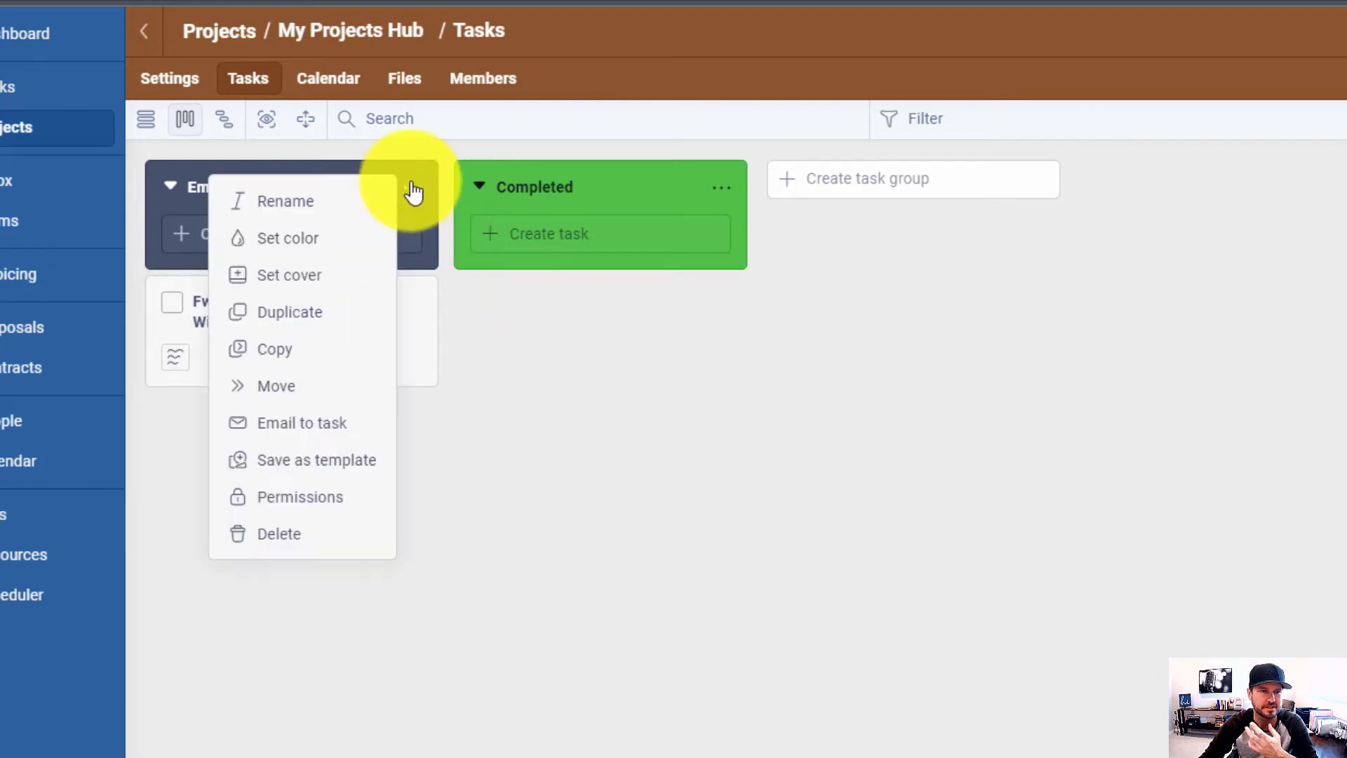
pyautogui.click(344, 423)
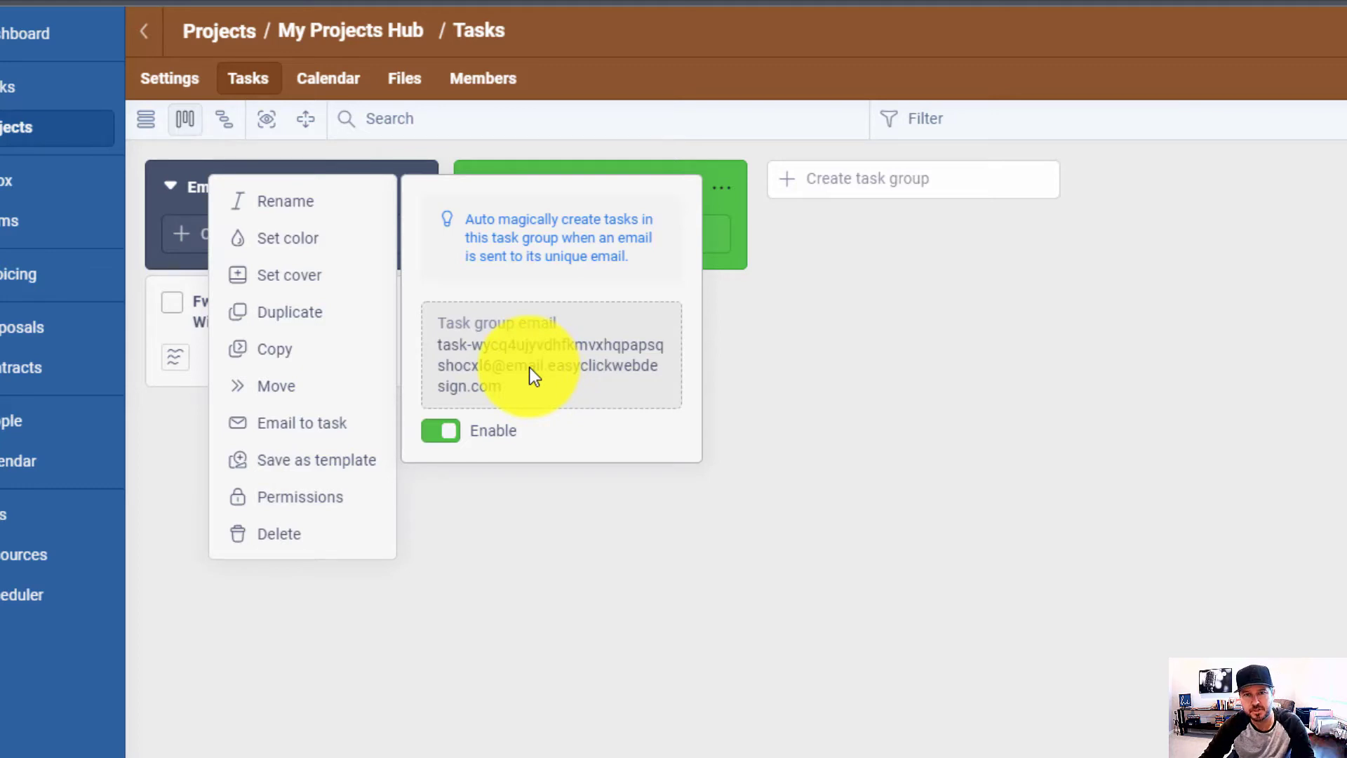
pyautogui.click(541, 517)
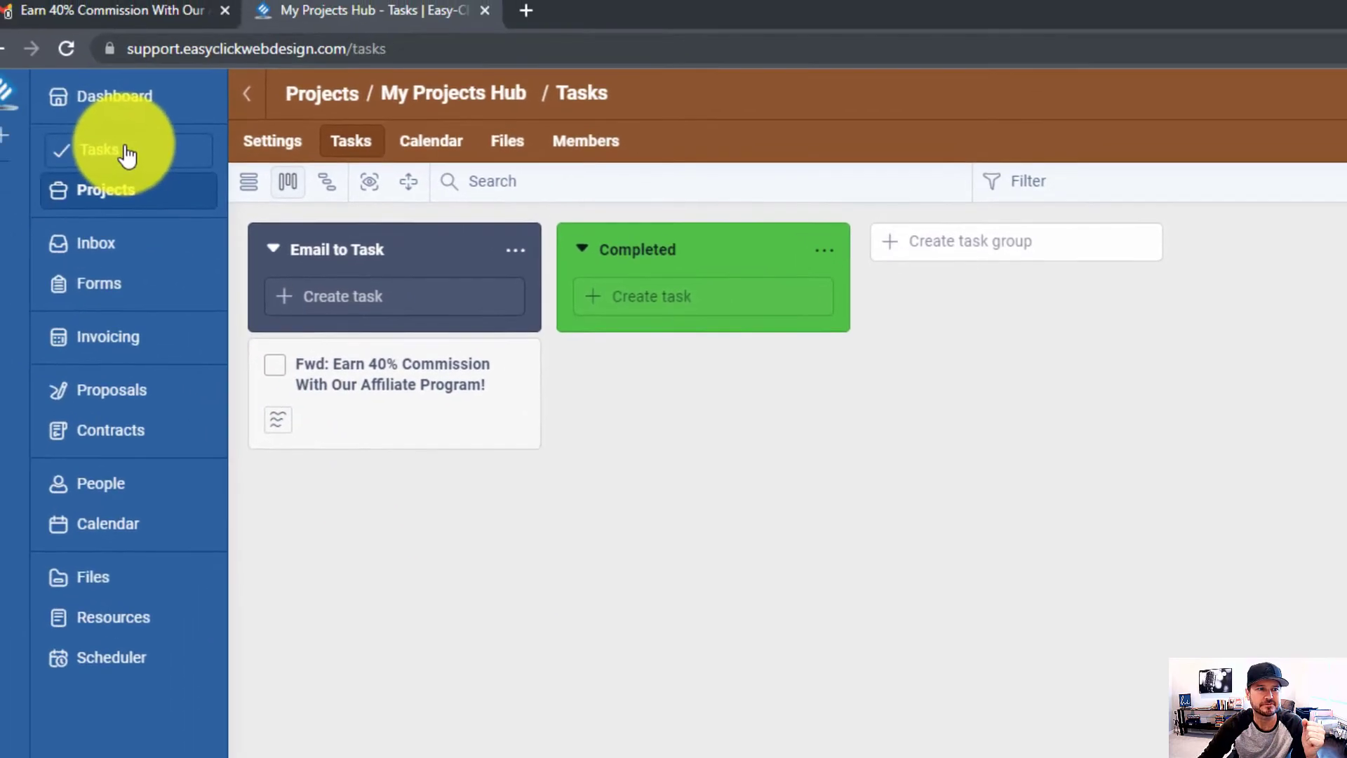
# - Open the Tasks list and review the Active Tasks filter's Status condition without changing it
pyautogui.click(21, 87)
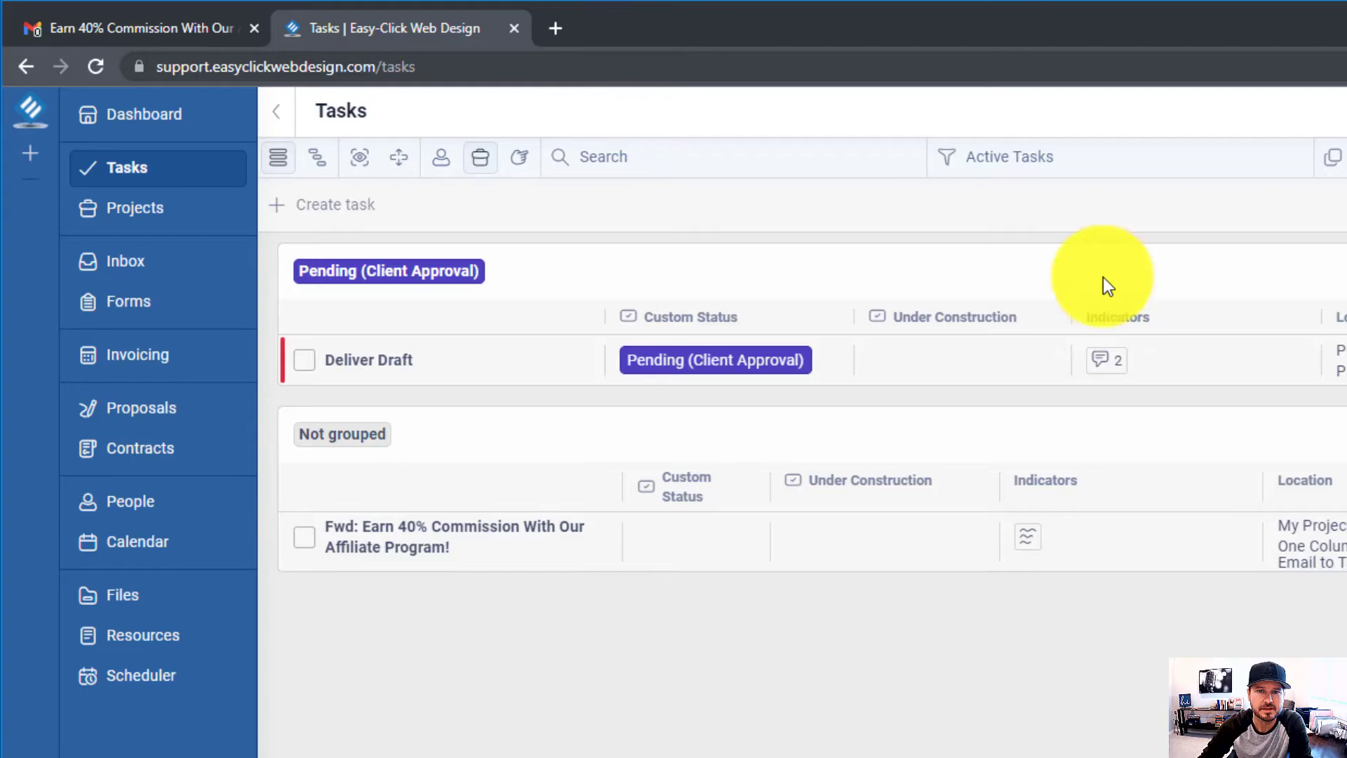
pyautogui.click(1151, 157)
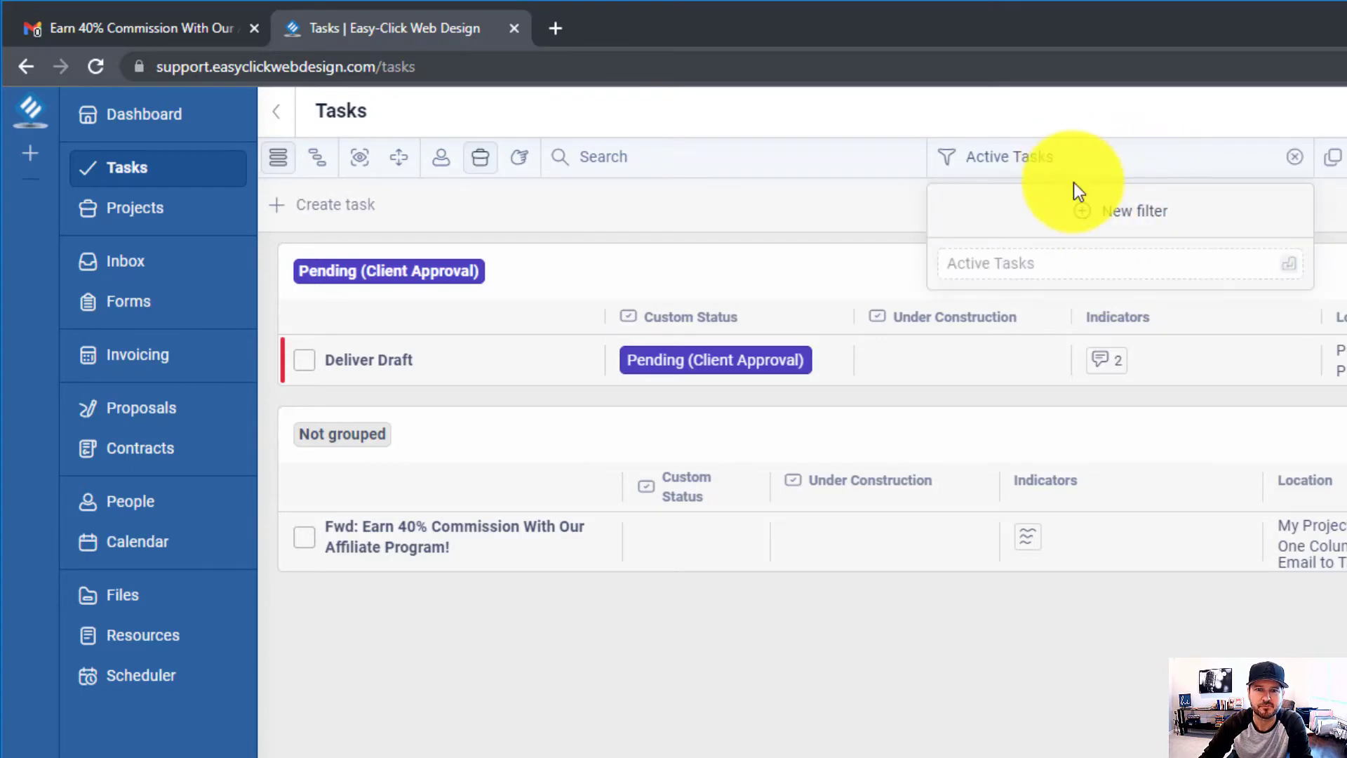
pyautogui.click(1079, 158)
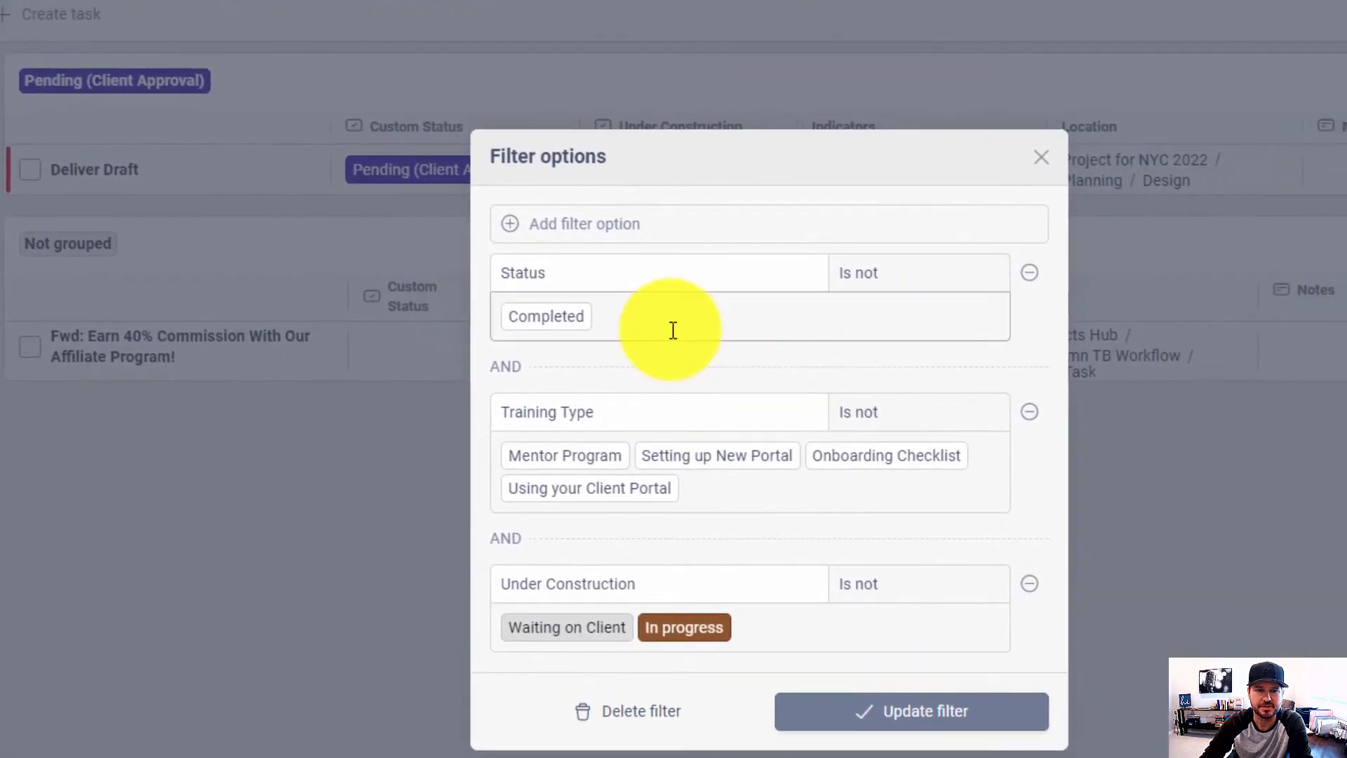
pyautogui.click(786, 432)
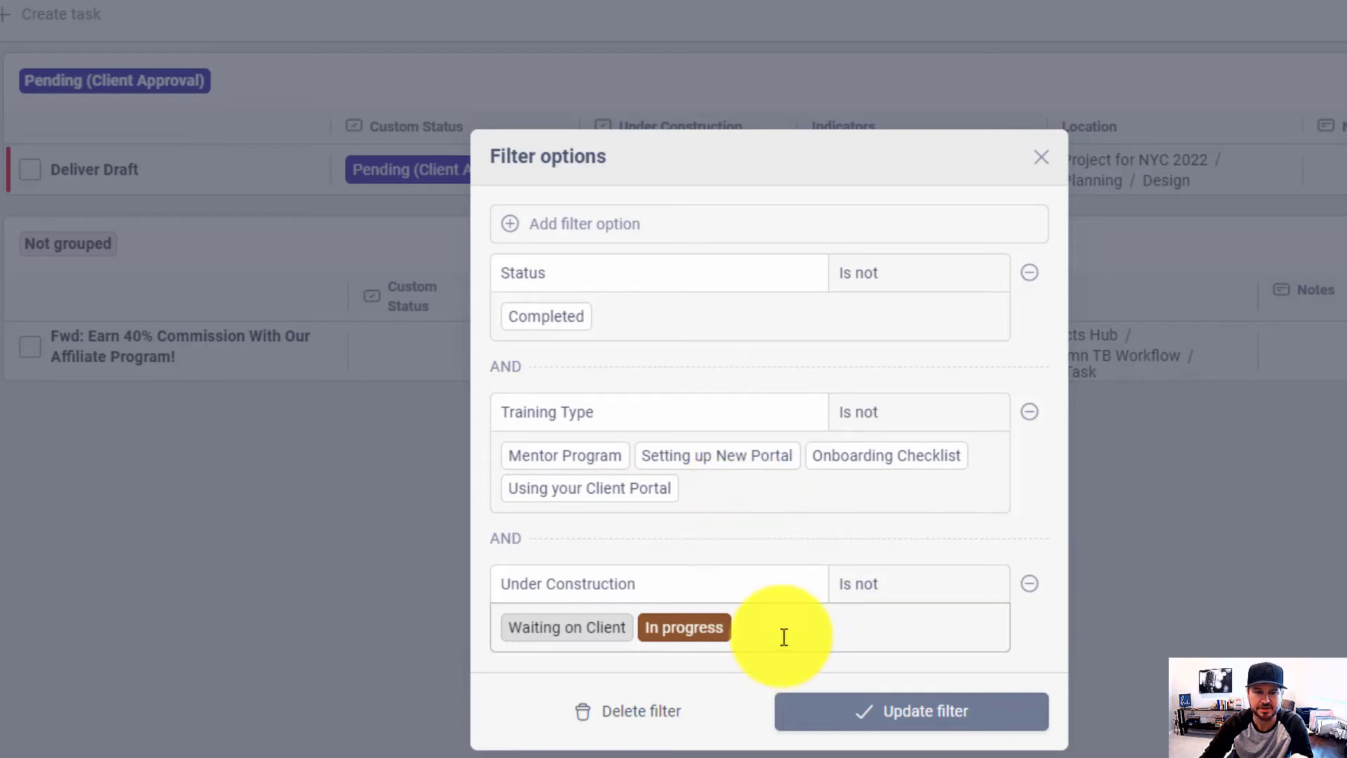
pyautogui.click(1041, 157)
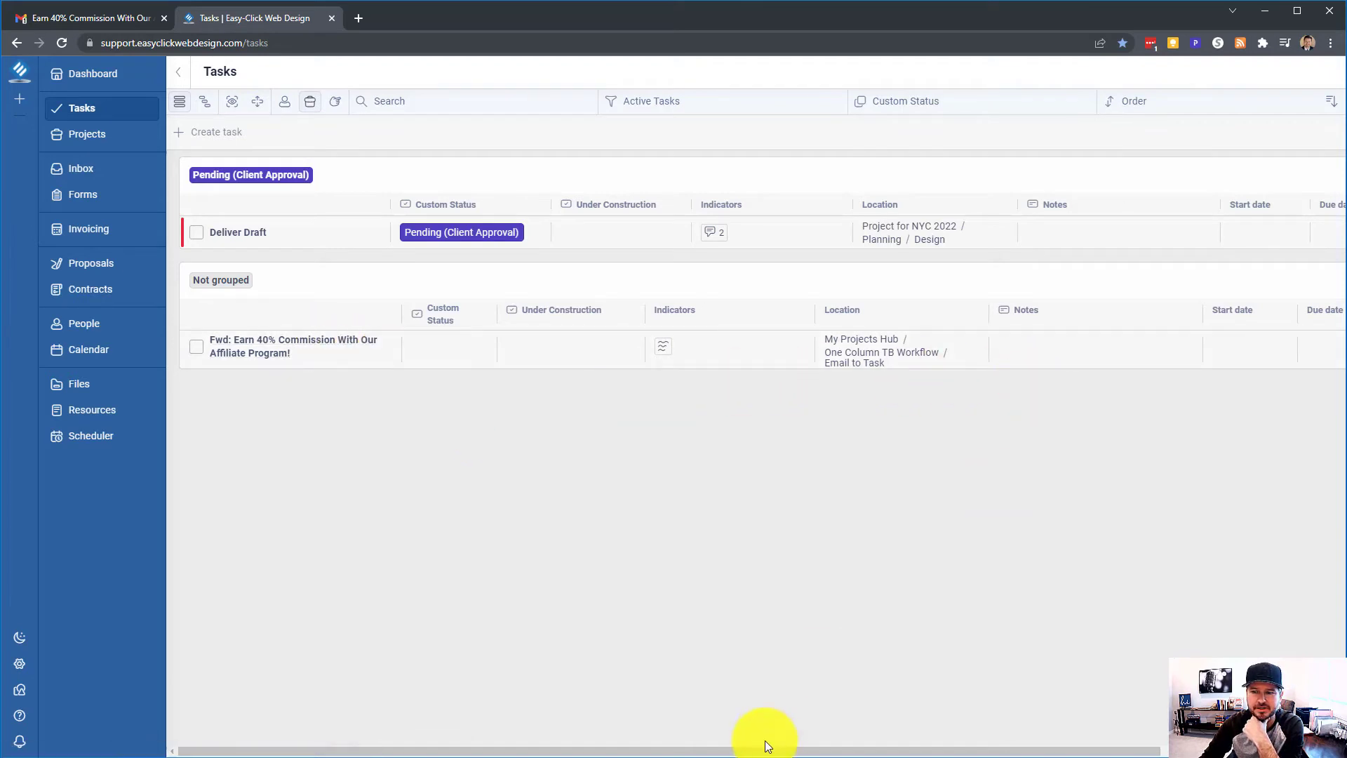
# - Open the forwarded task's Move options without moving it, then set its Custom Status to New Task
pyautogui.moveTo(719, 752); pyautogui.dragTo(872, 749)
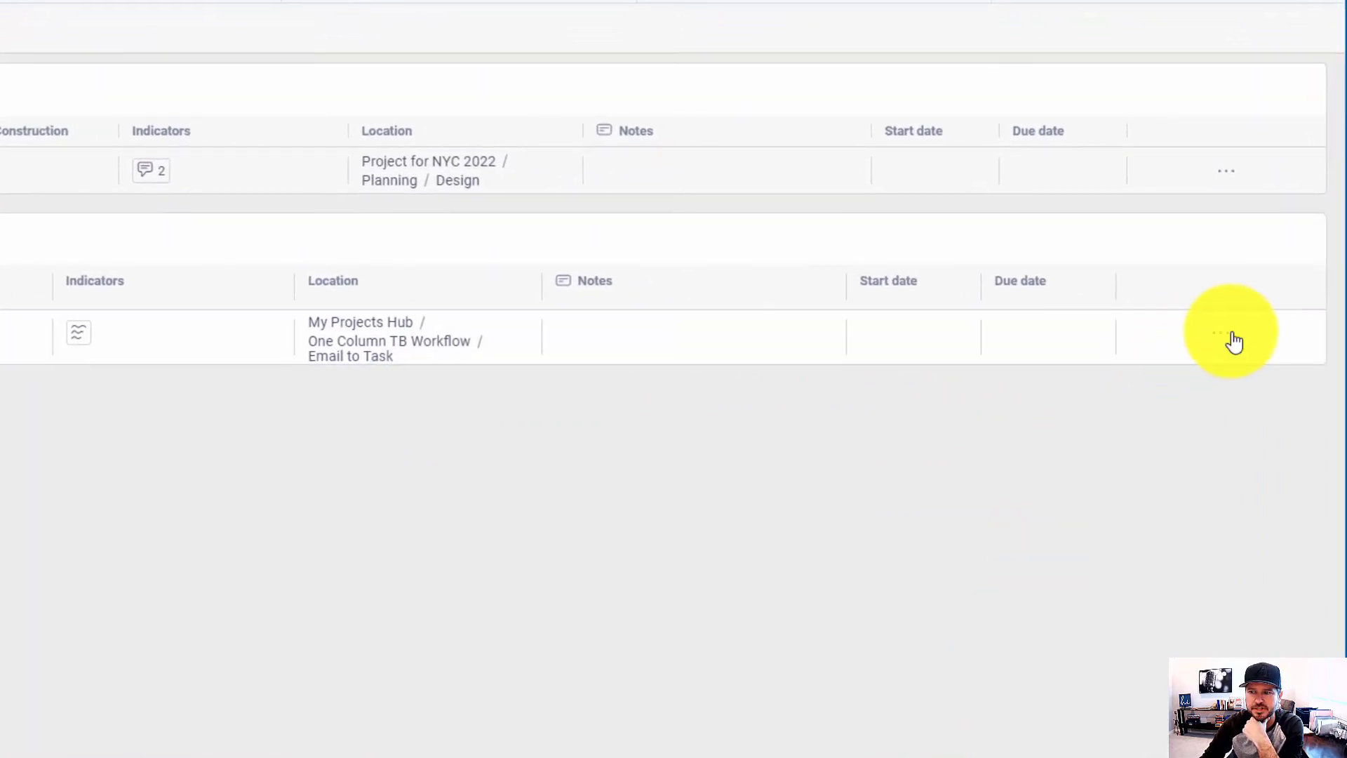
pyautogui.click(1221, 335)
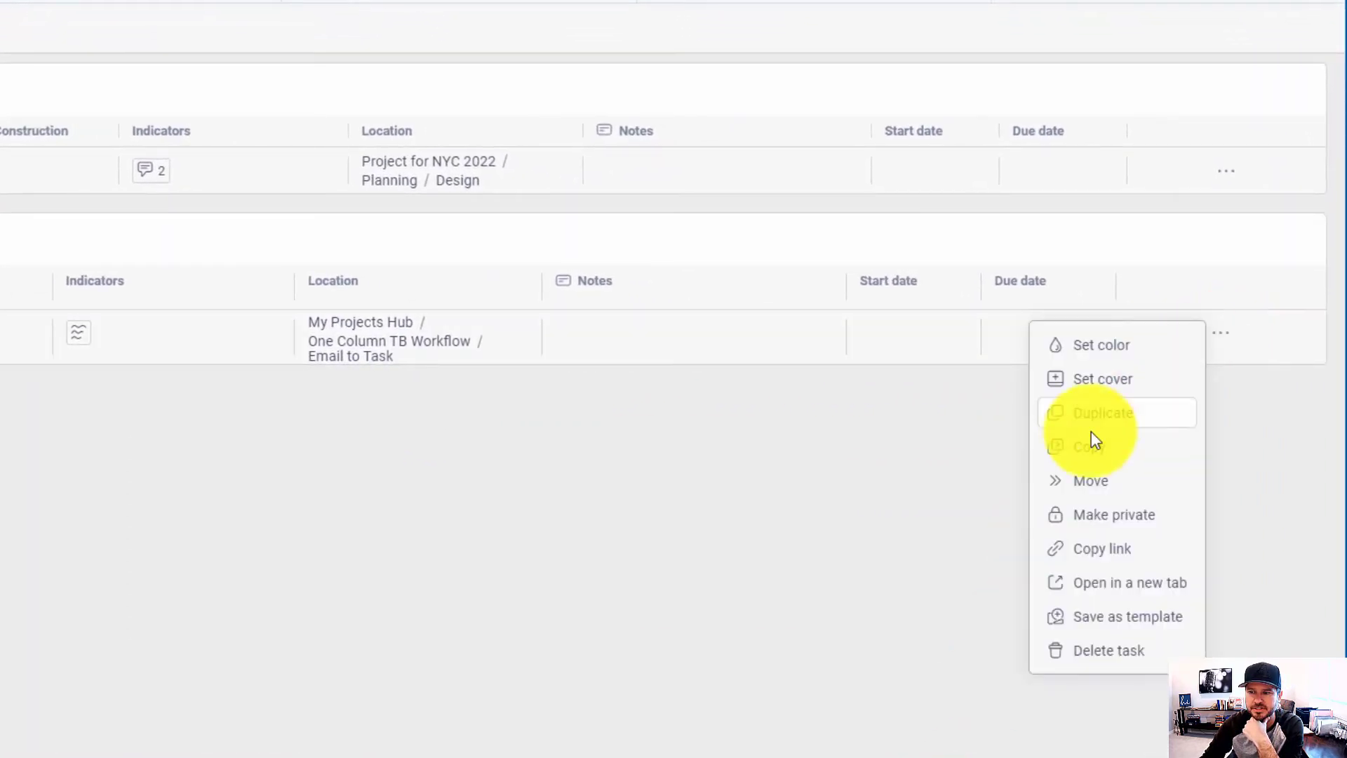
pyautogui.click(1071, 484)
pyautogui.click(941, 372)
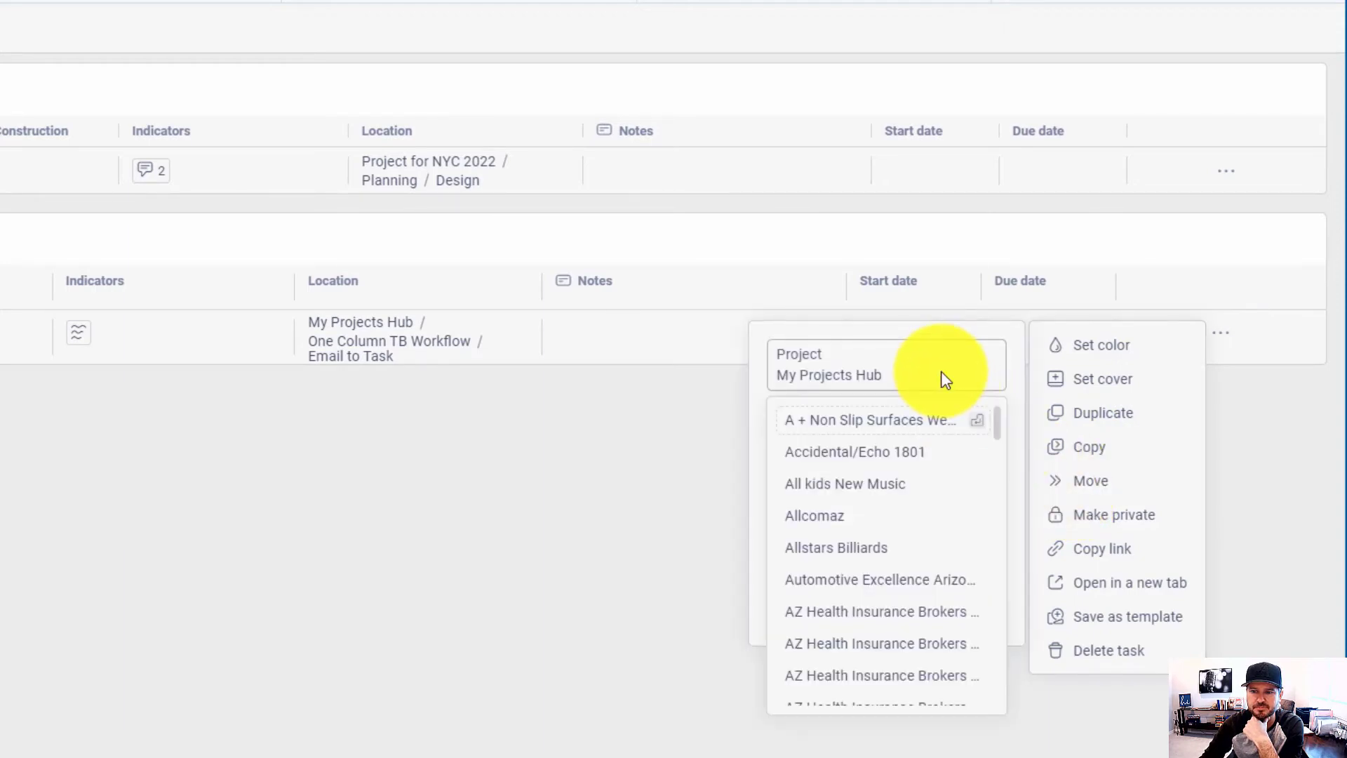
pyautogui.scroll(-3, 895, 476)
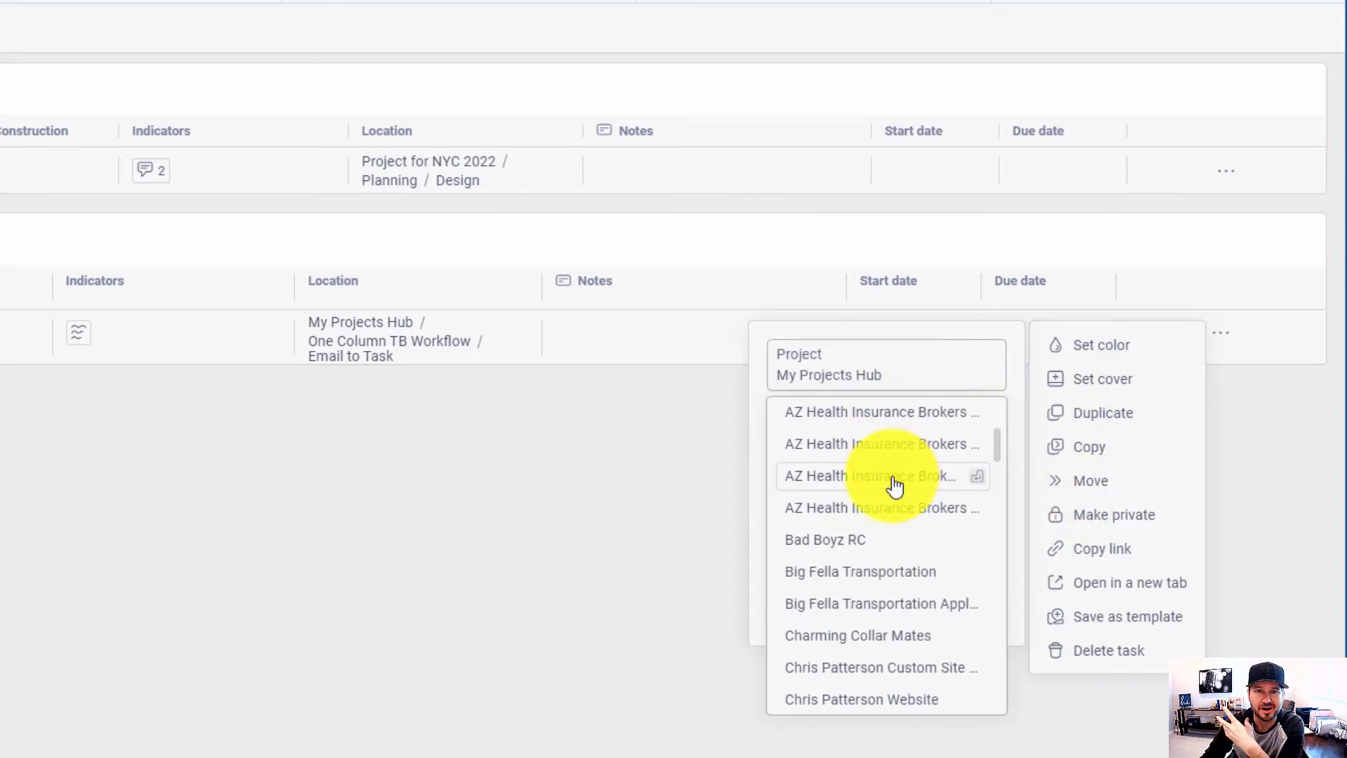
pyautogui.click(286, 505)
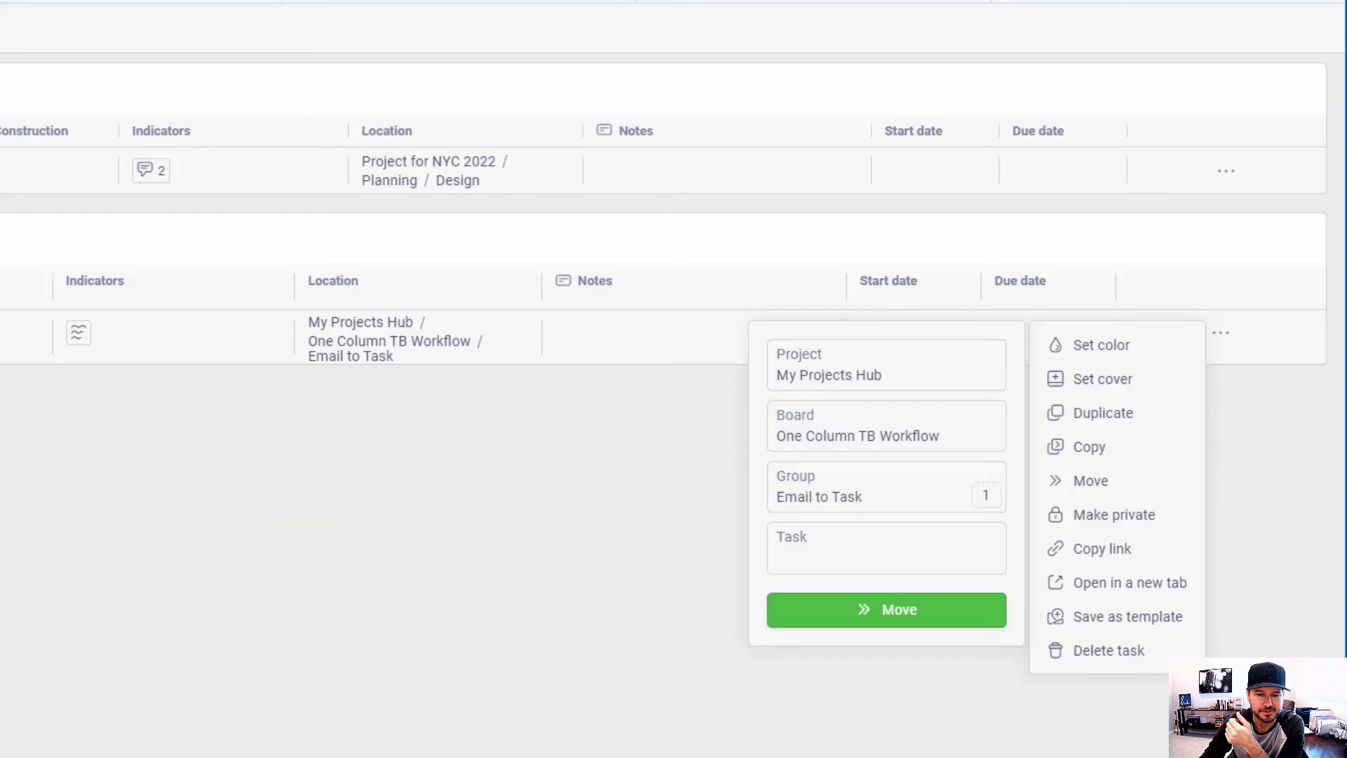
pyautogui.click(477, 738)
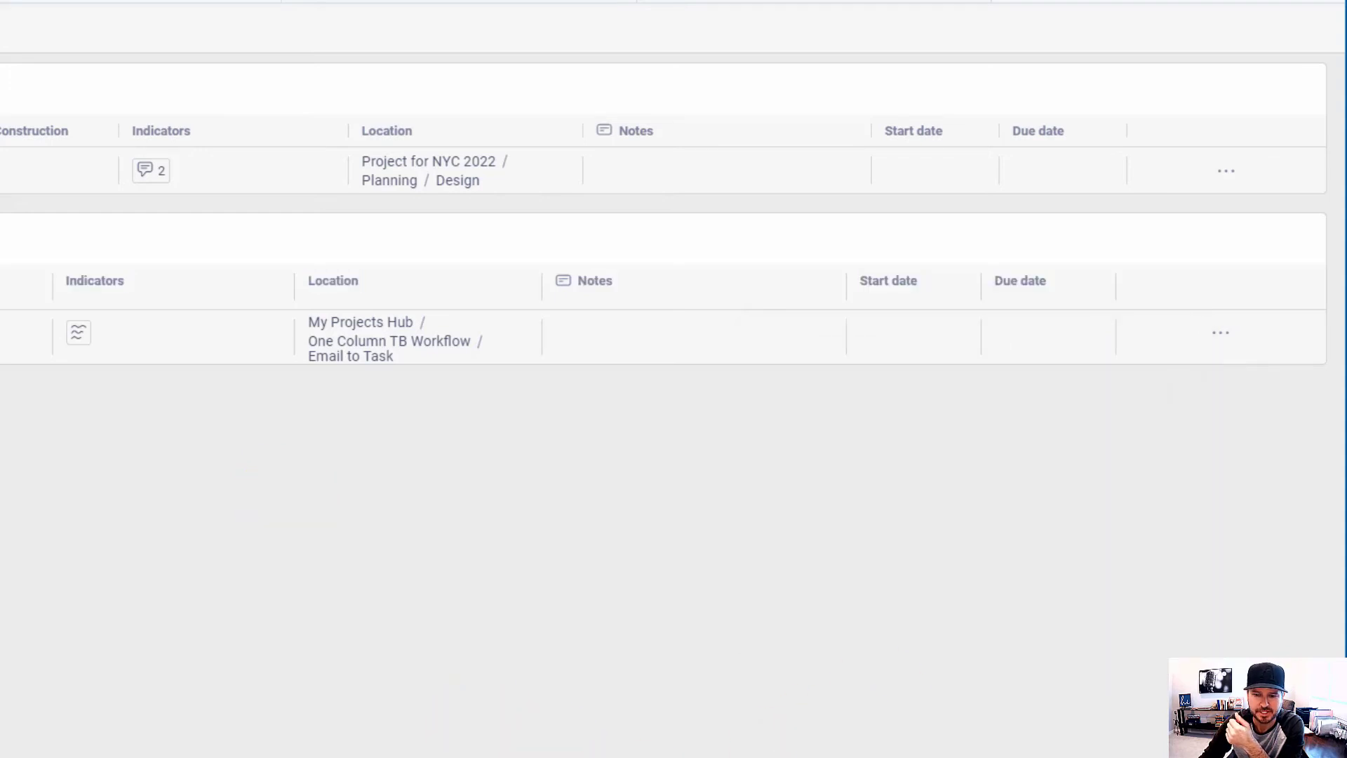
pyautogui.click(623, 367)
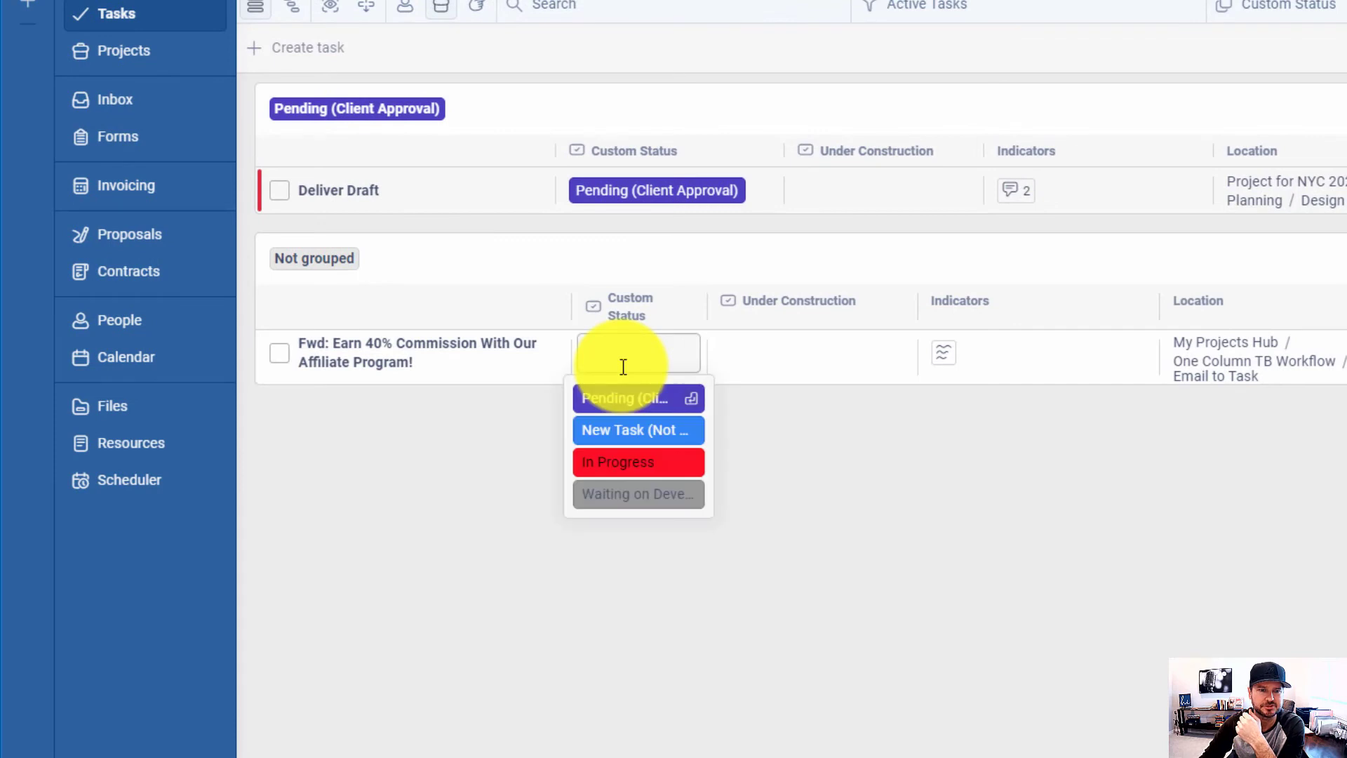
pyautogui.click(637, 440)
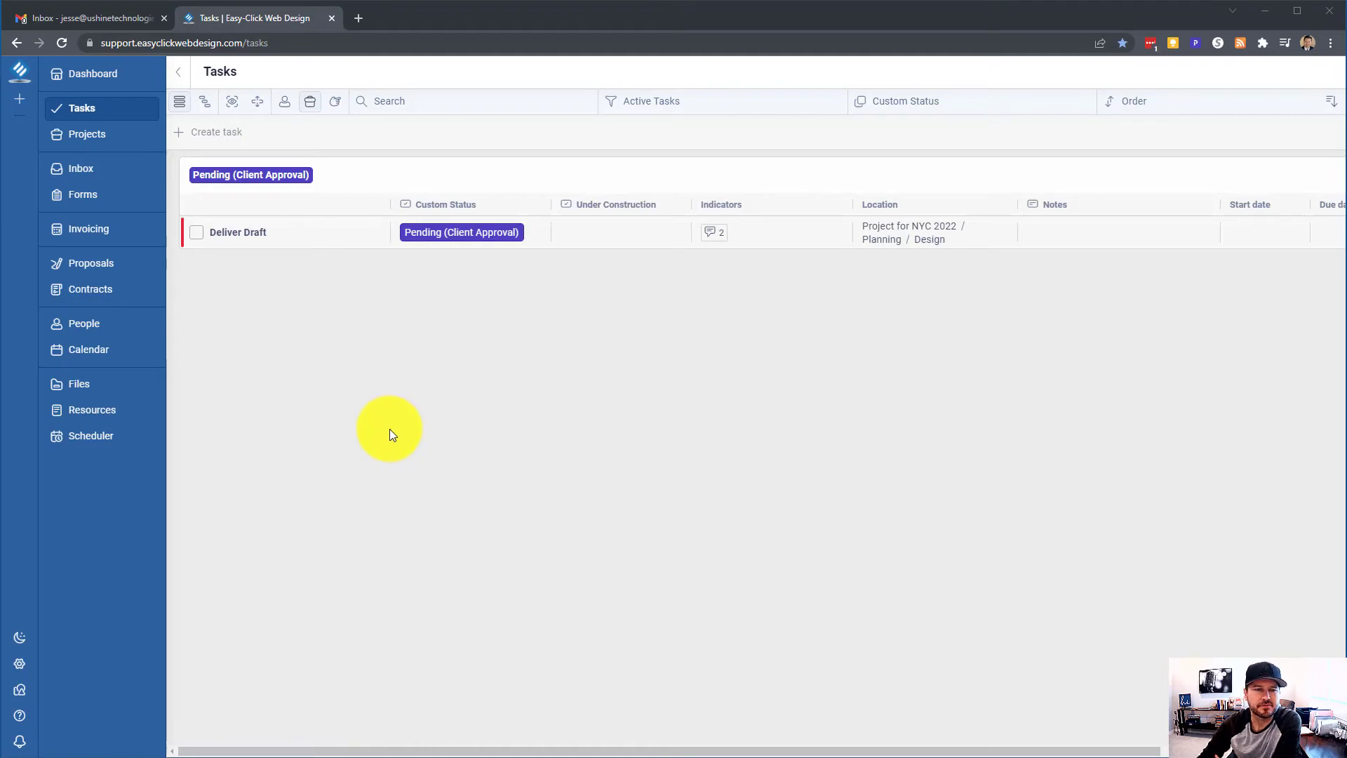
pyautogui.click(232, 106)
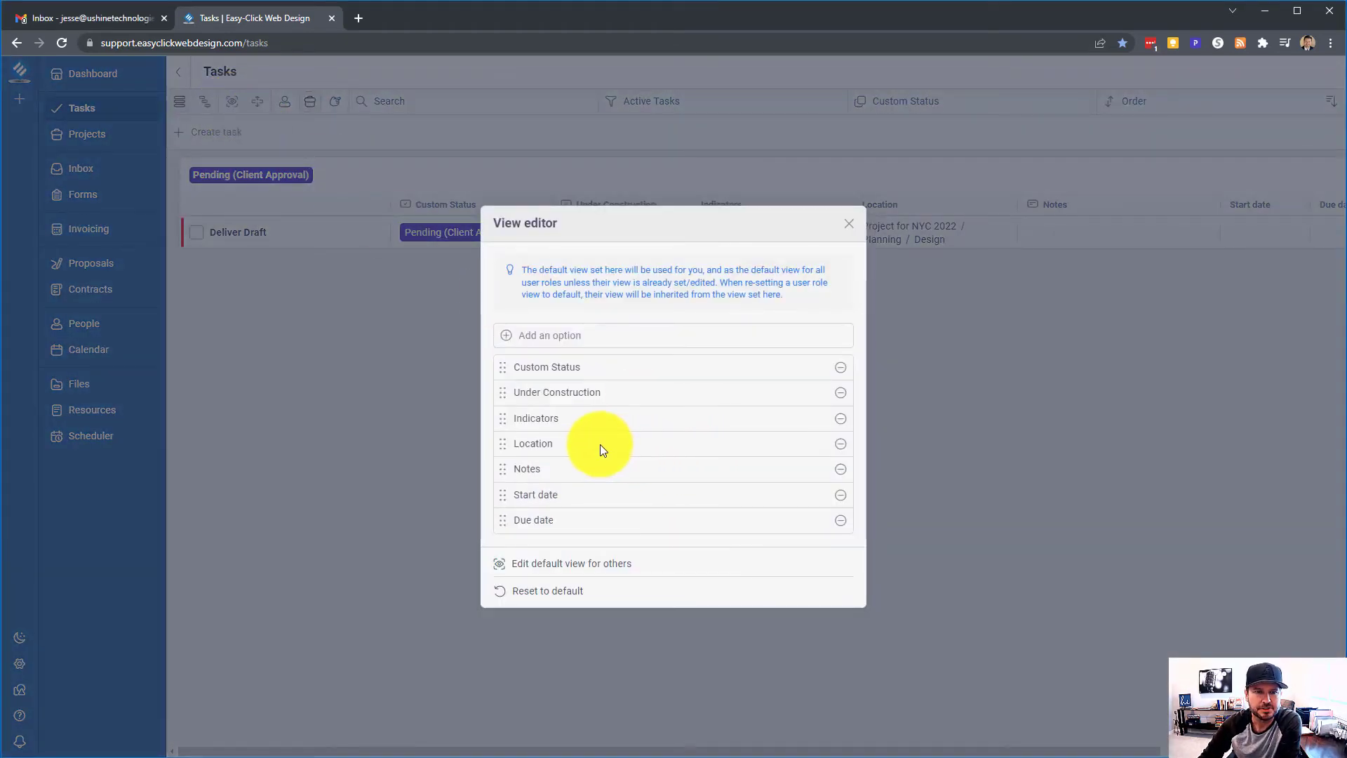
pyautogui.moveTo(596, 249); pyautogui.dragTo(606, 359)
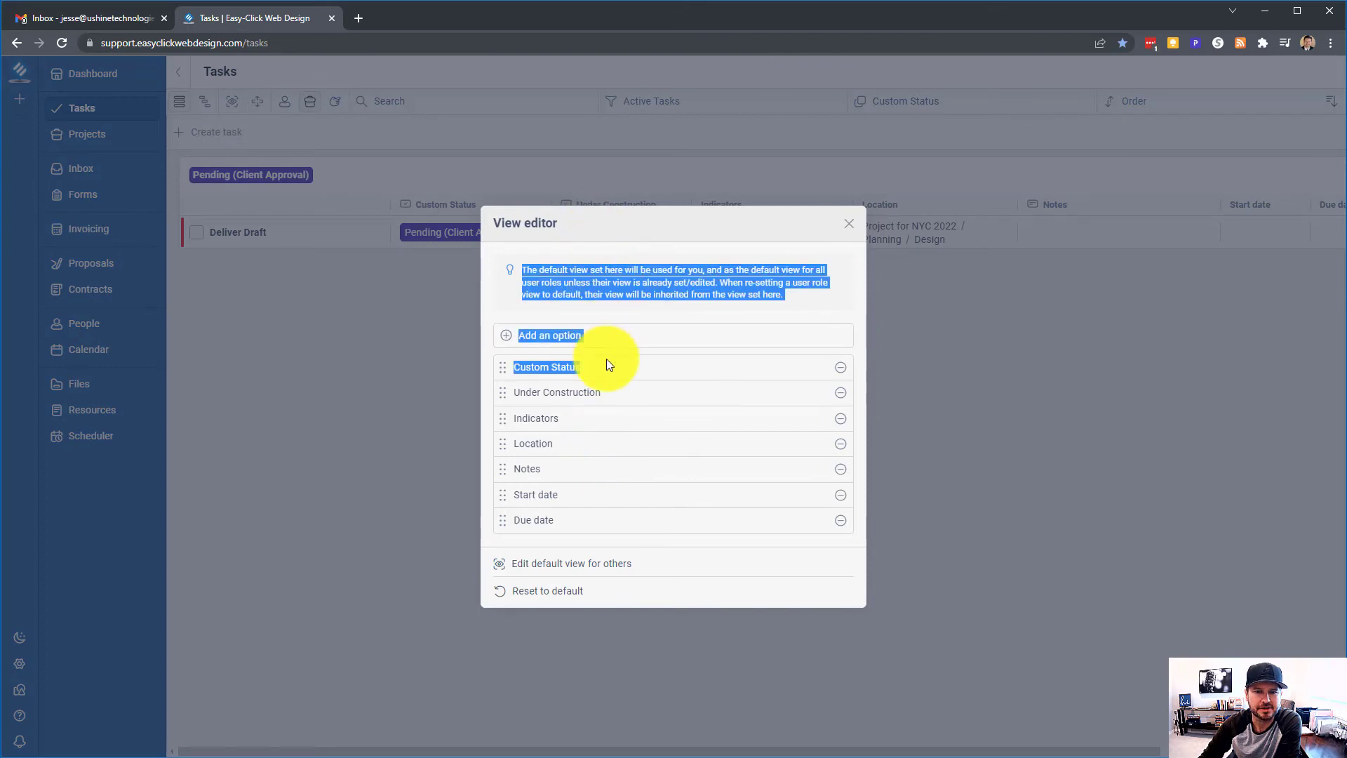
pyautogui.click(618, 334)
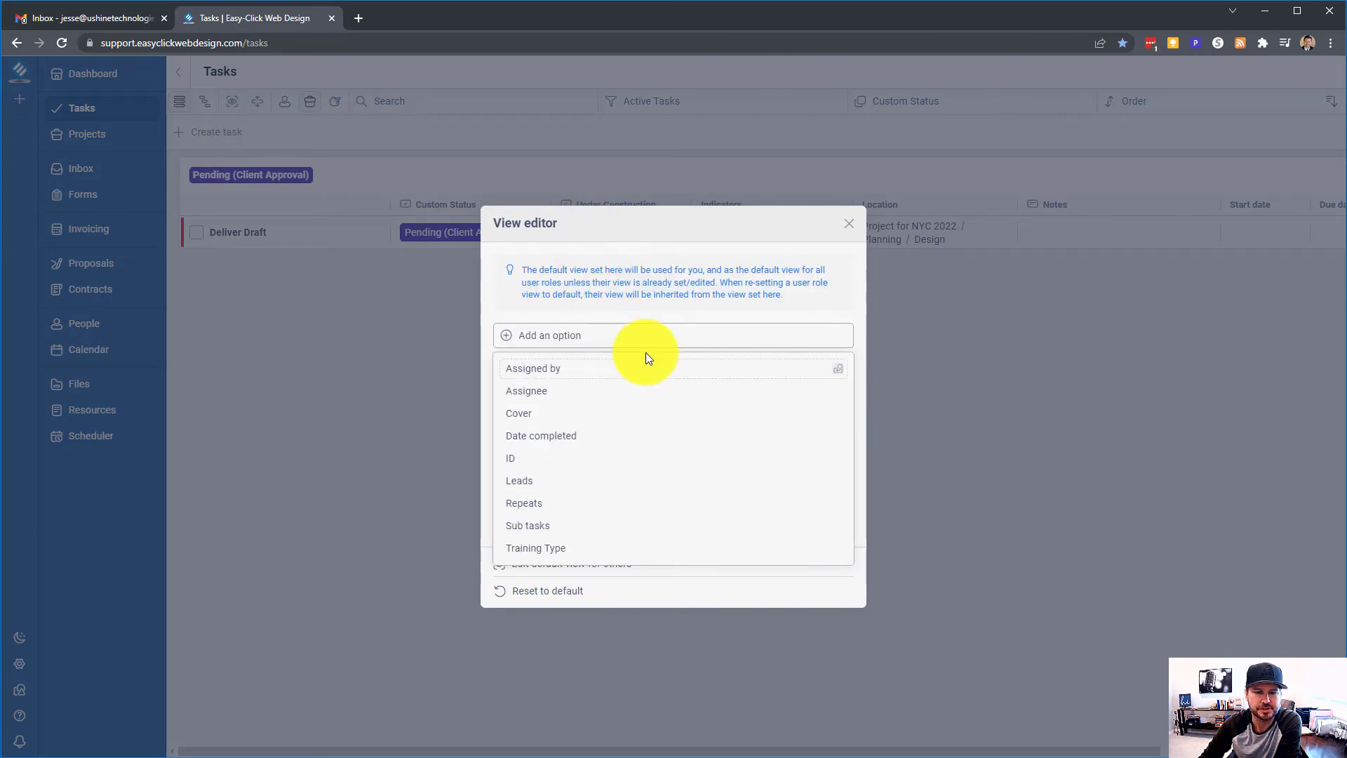
pyautogui.click(548, 327)
pyautogui.click(581, 340)
pyautogui.click(850, 224)
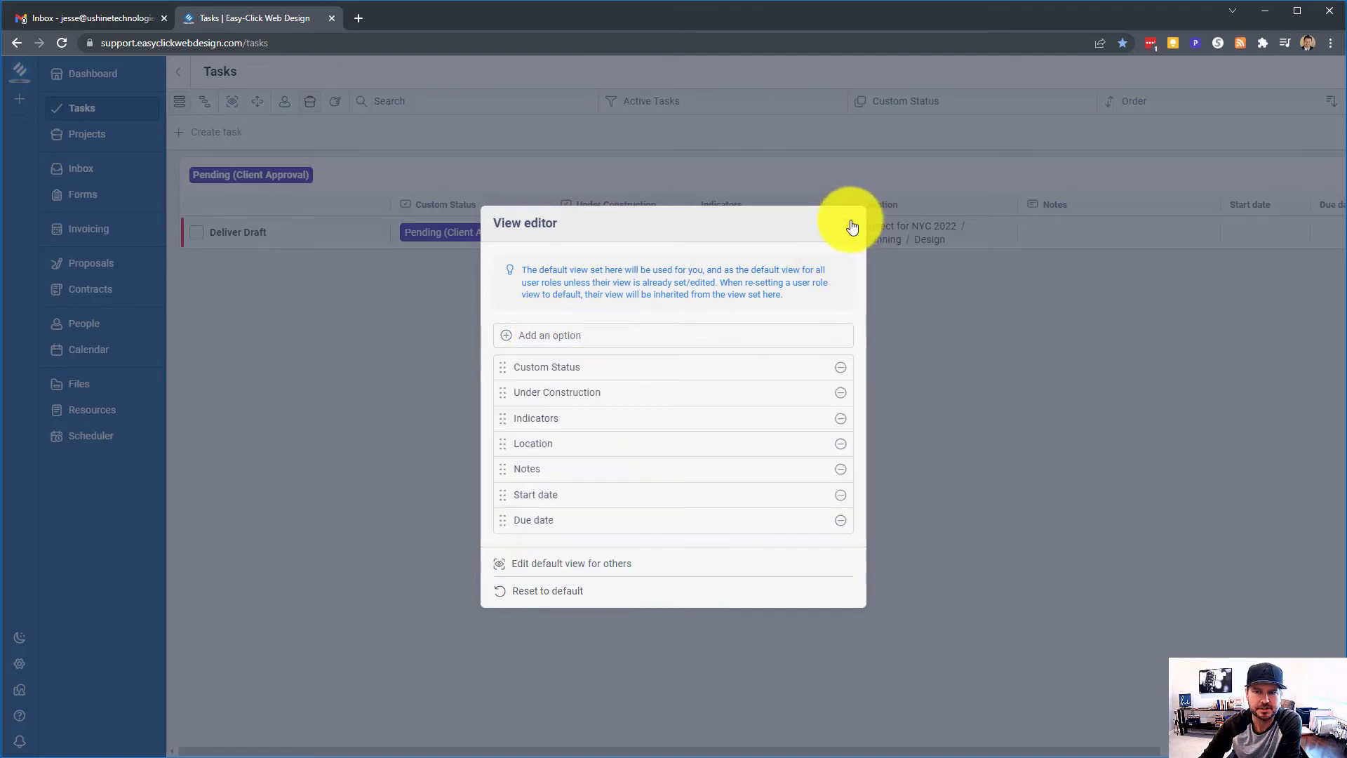
pyautogui.moveTo(515, 419); pyautogui.dragTo(695, 354)
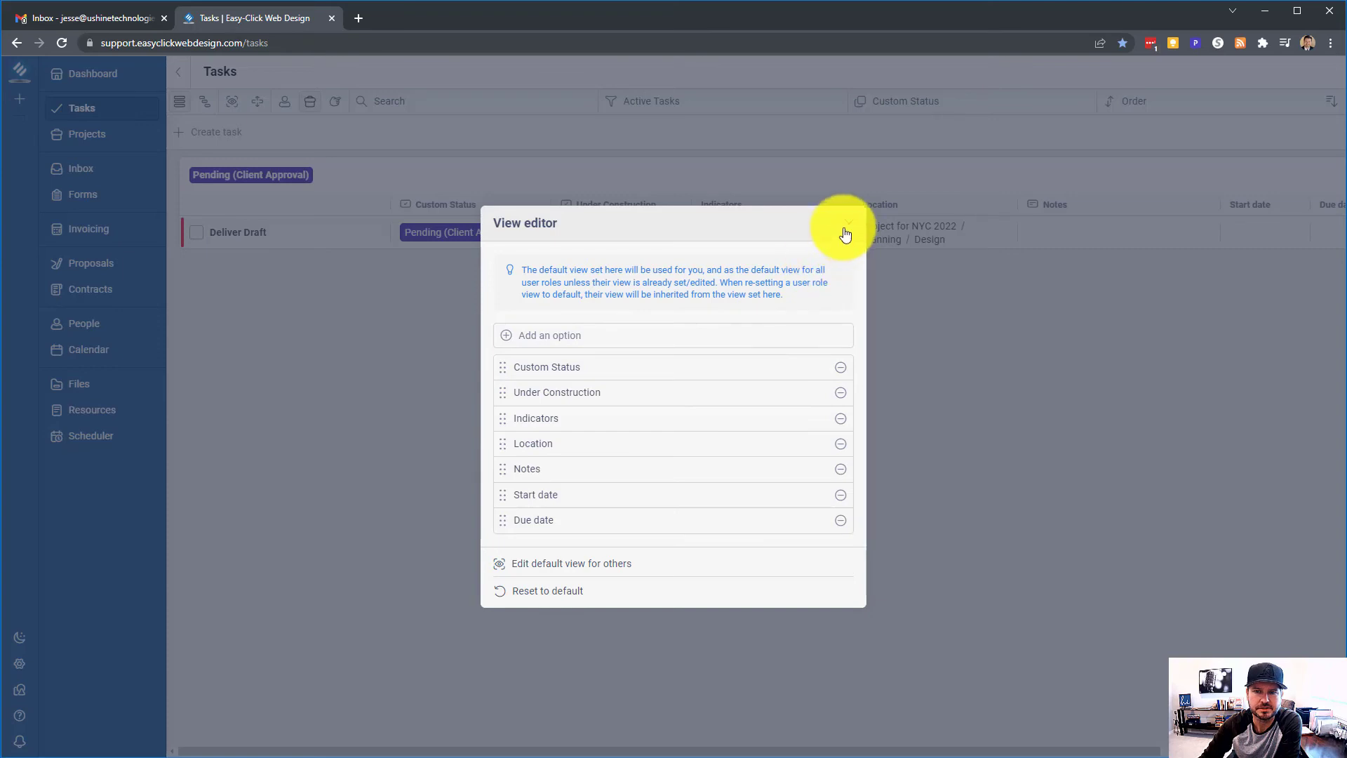
pyautogui.click(847, 225)
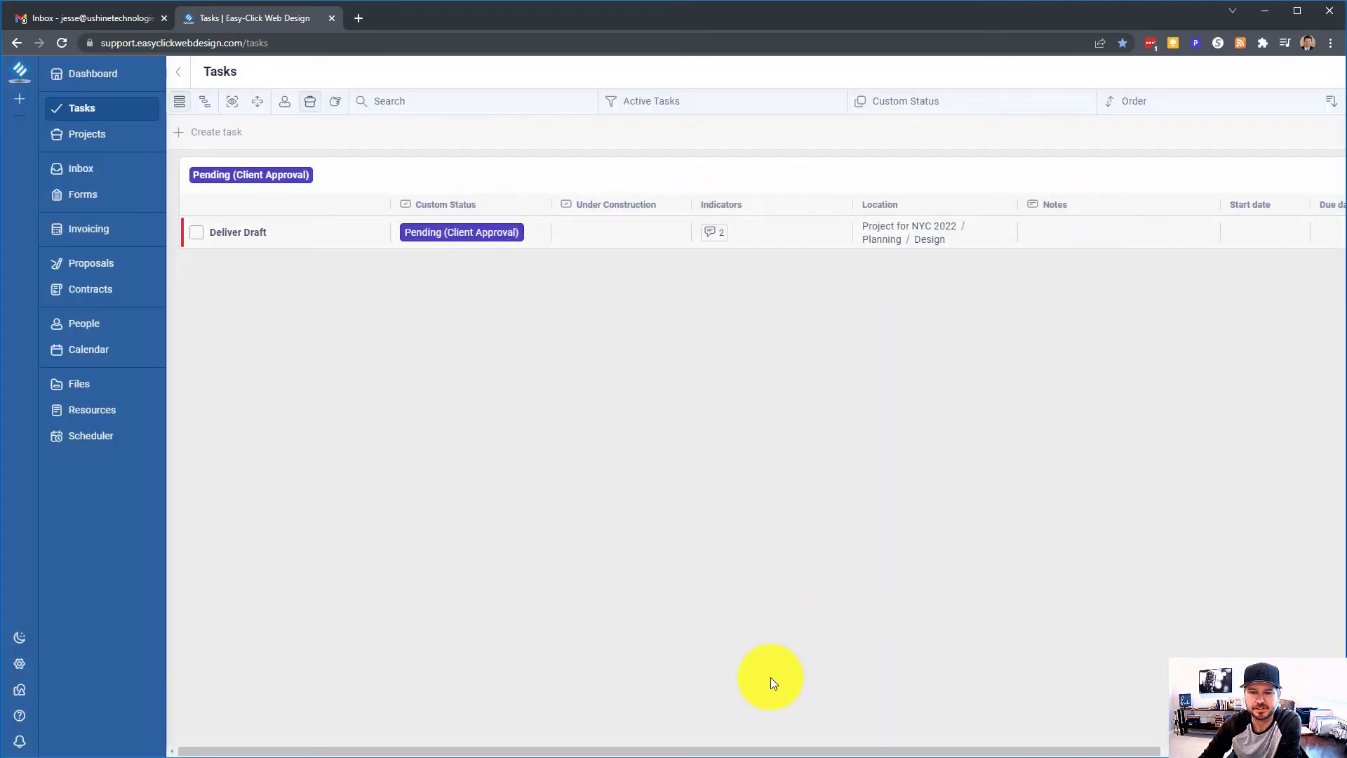
pyautogui.moveTo(755, 750); pyautogui.dragTo(417, 754)
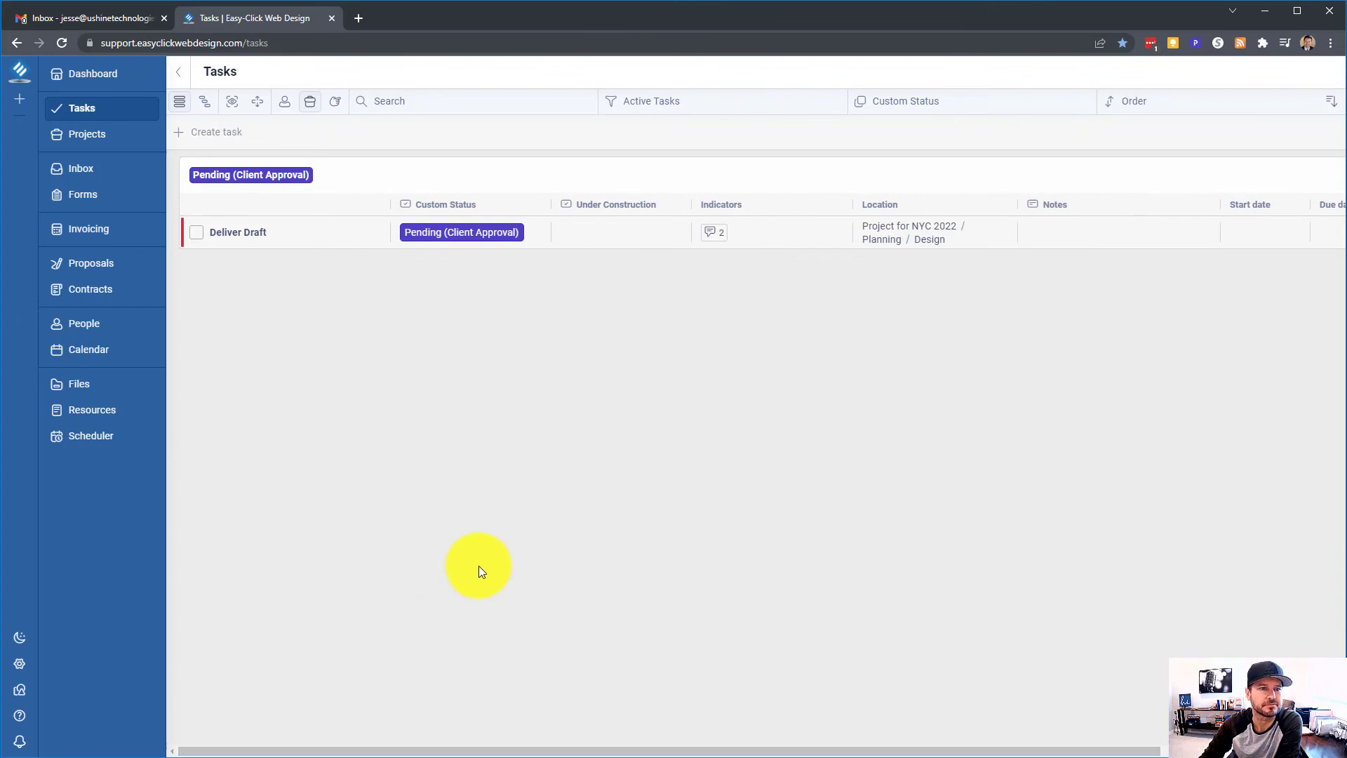